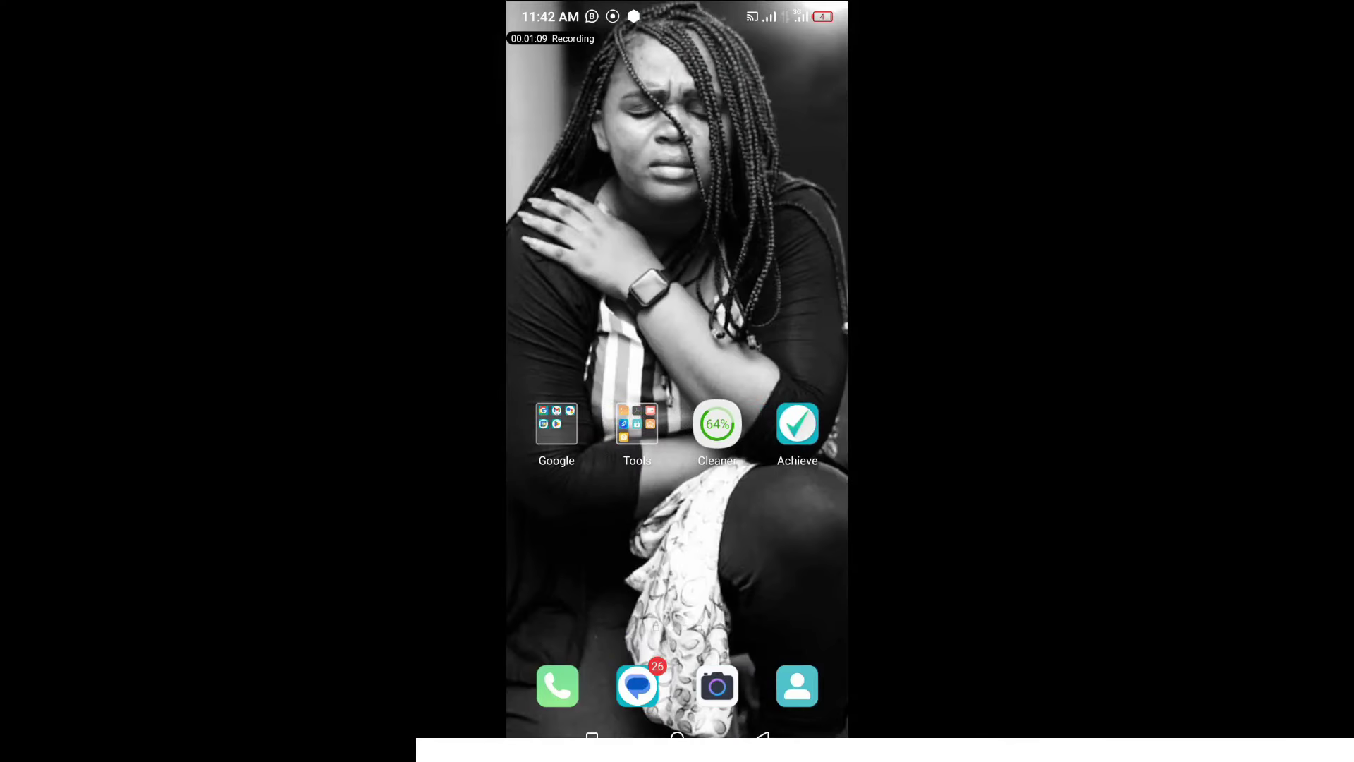
Launch Gmail from the Google folder and begin adding another account via Create account
click(556, 423)
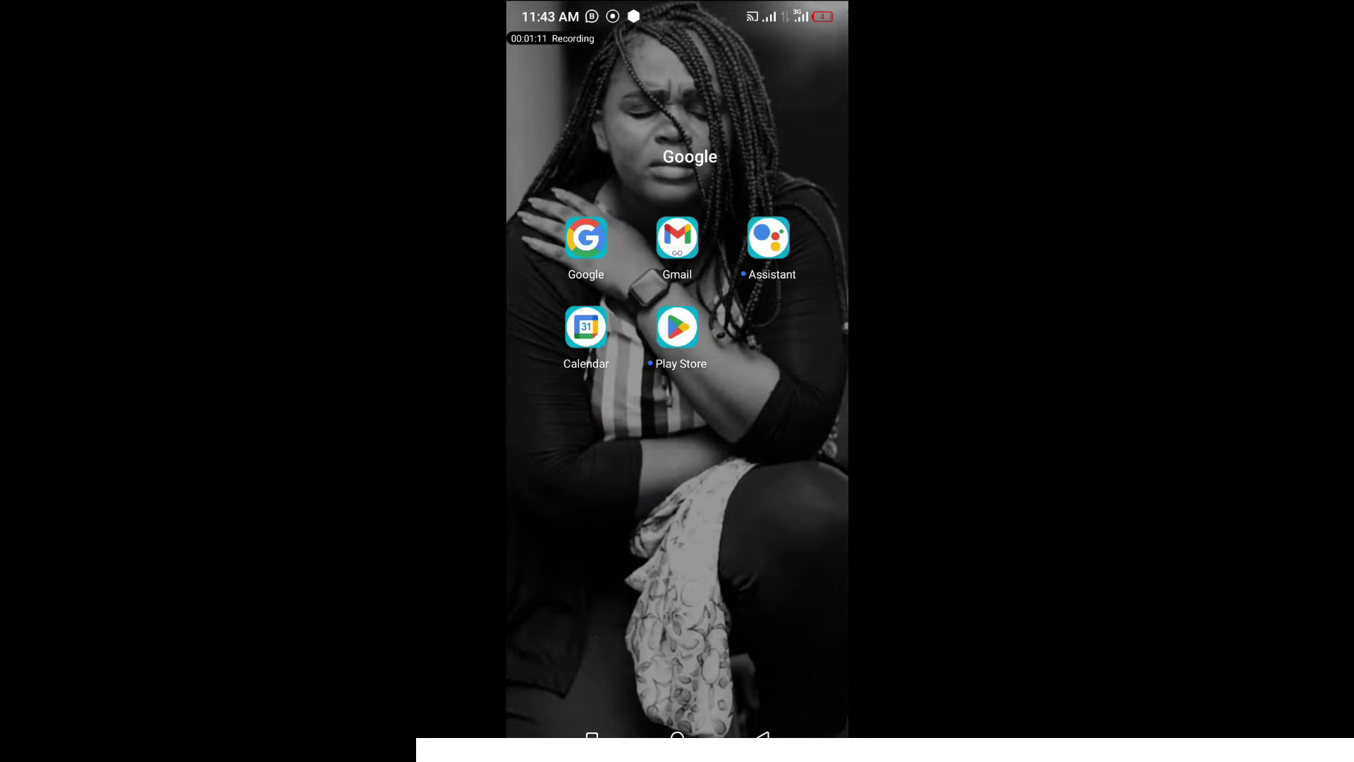
click(677, 237)
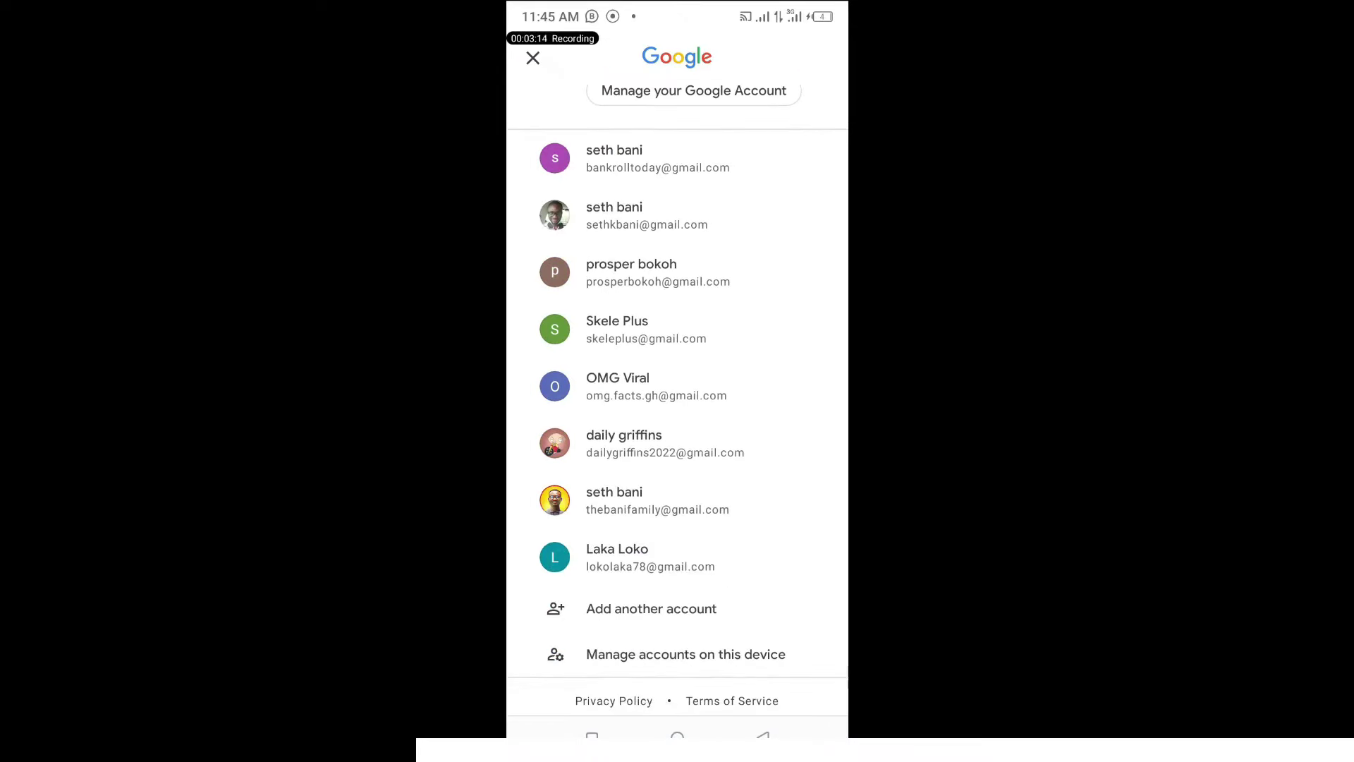
click(651, 609)
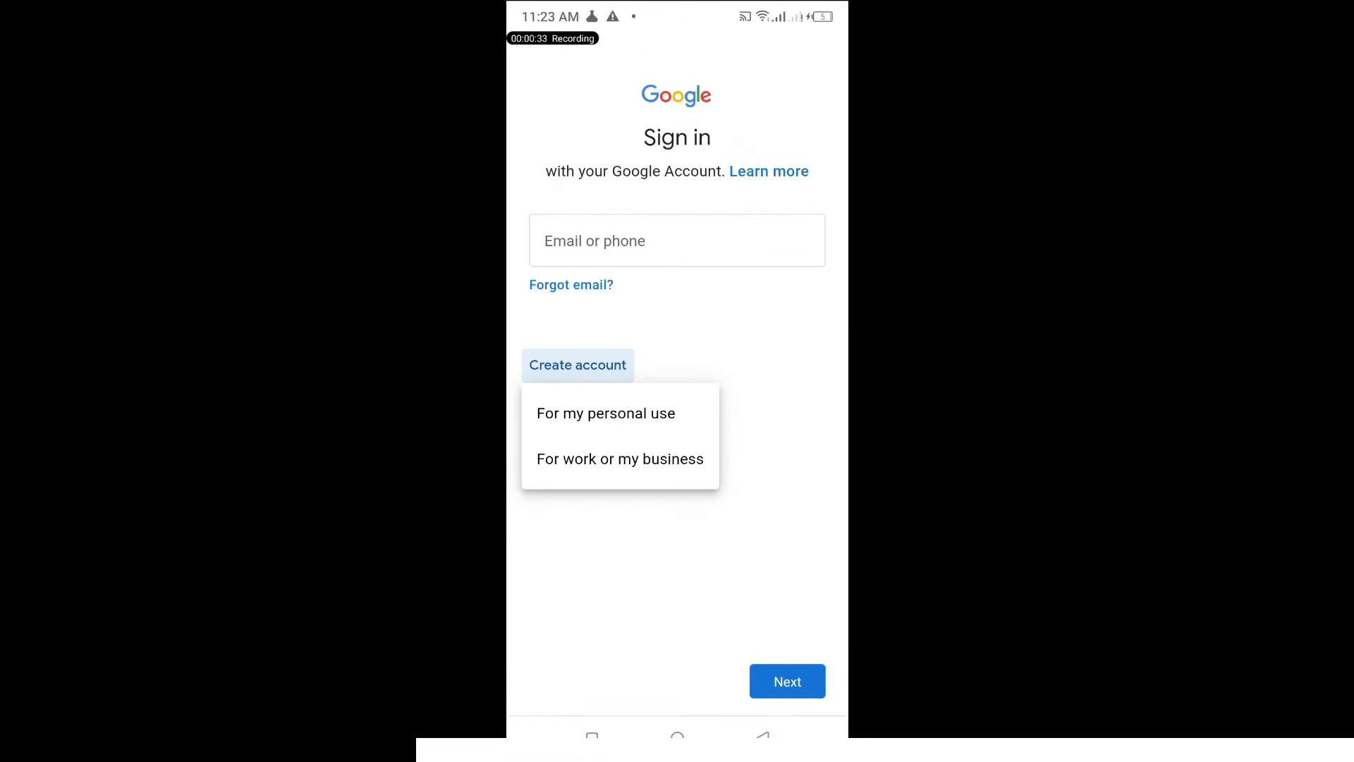
Sign up for a personal Google account with name, the suggested Gmail address and a new password
click(606, 413)
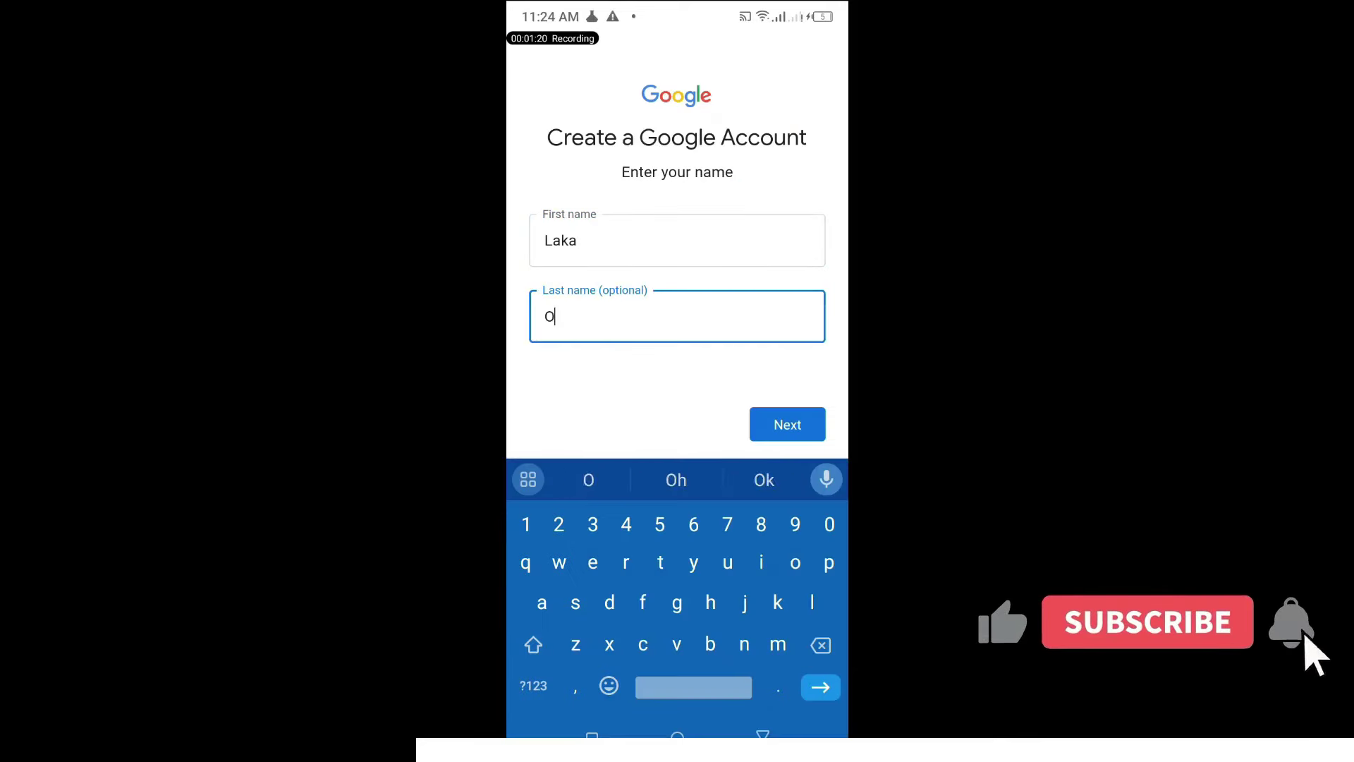
text(o)
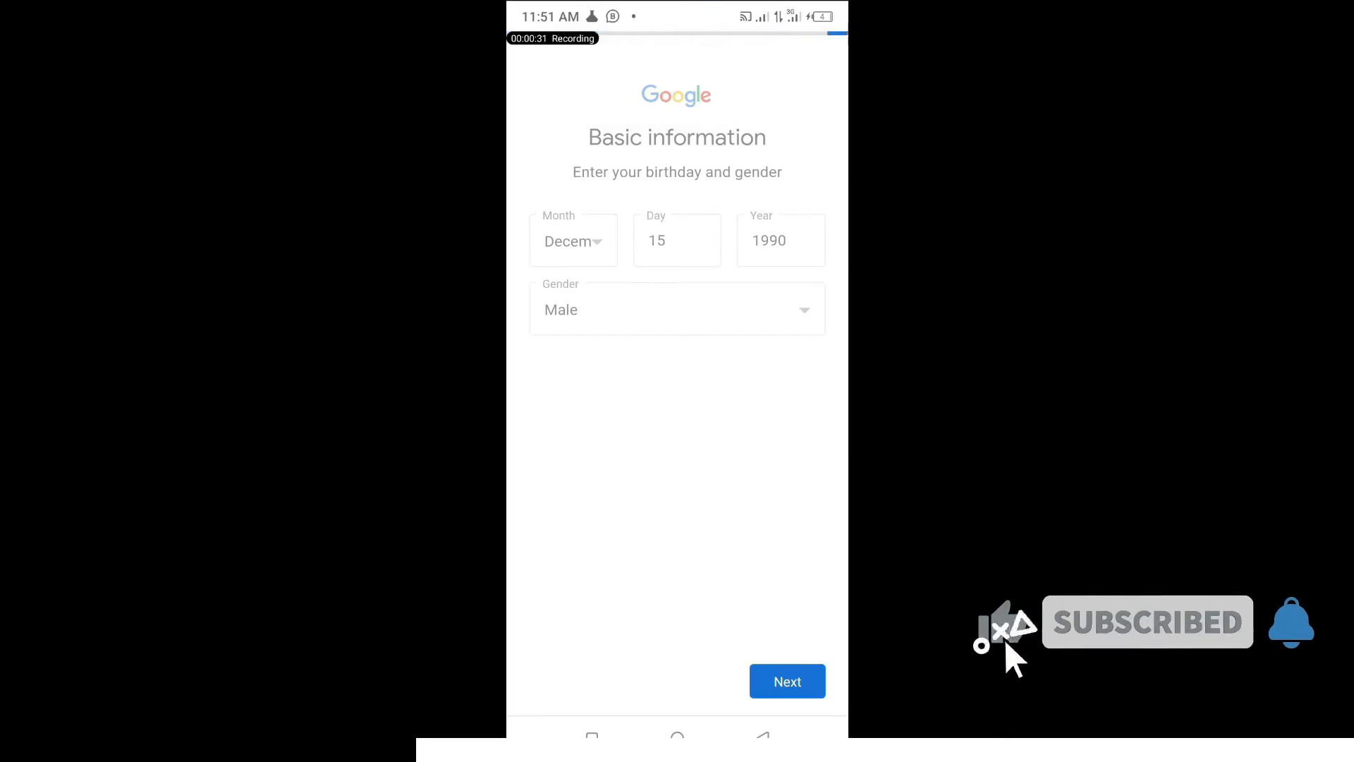
click(540, 232)
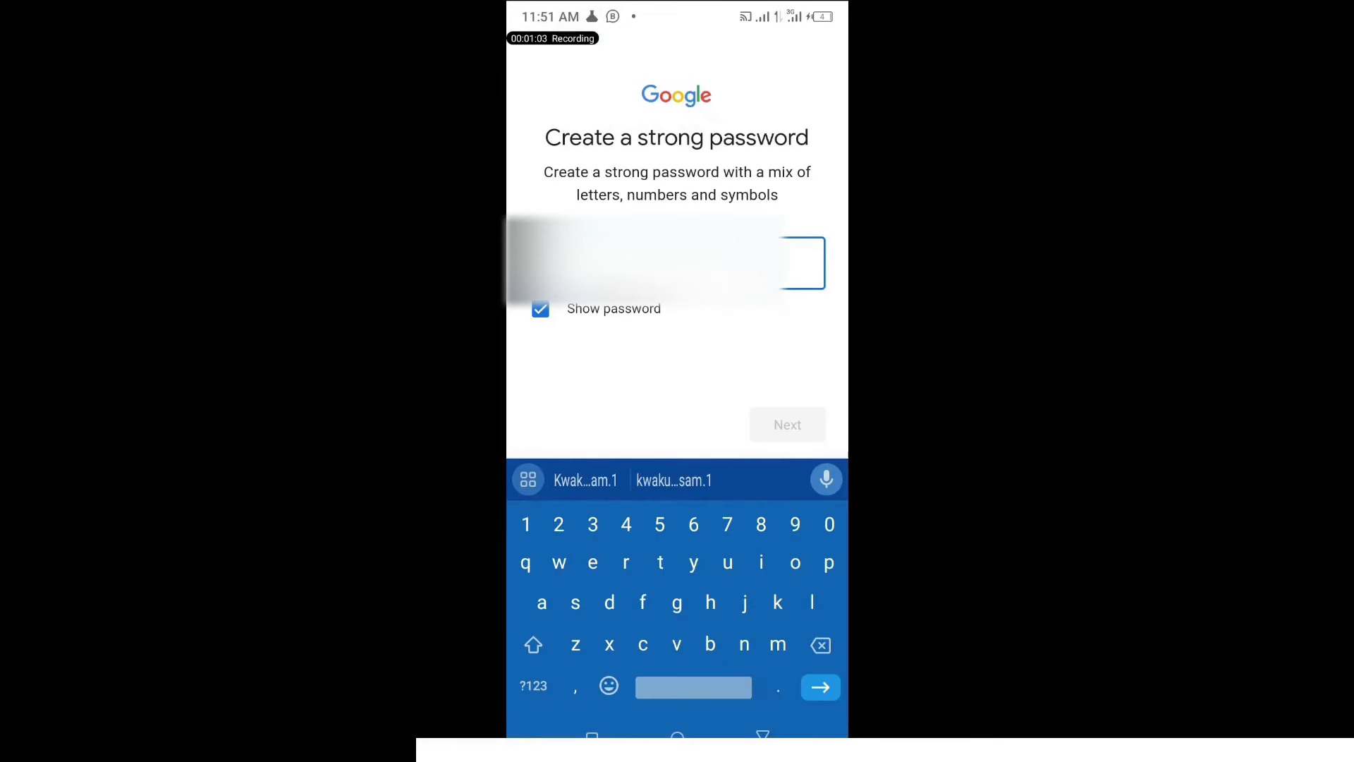
click(787, 424)
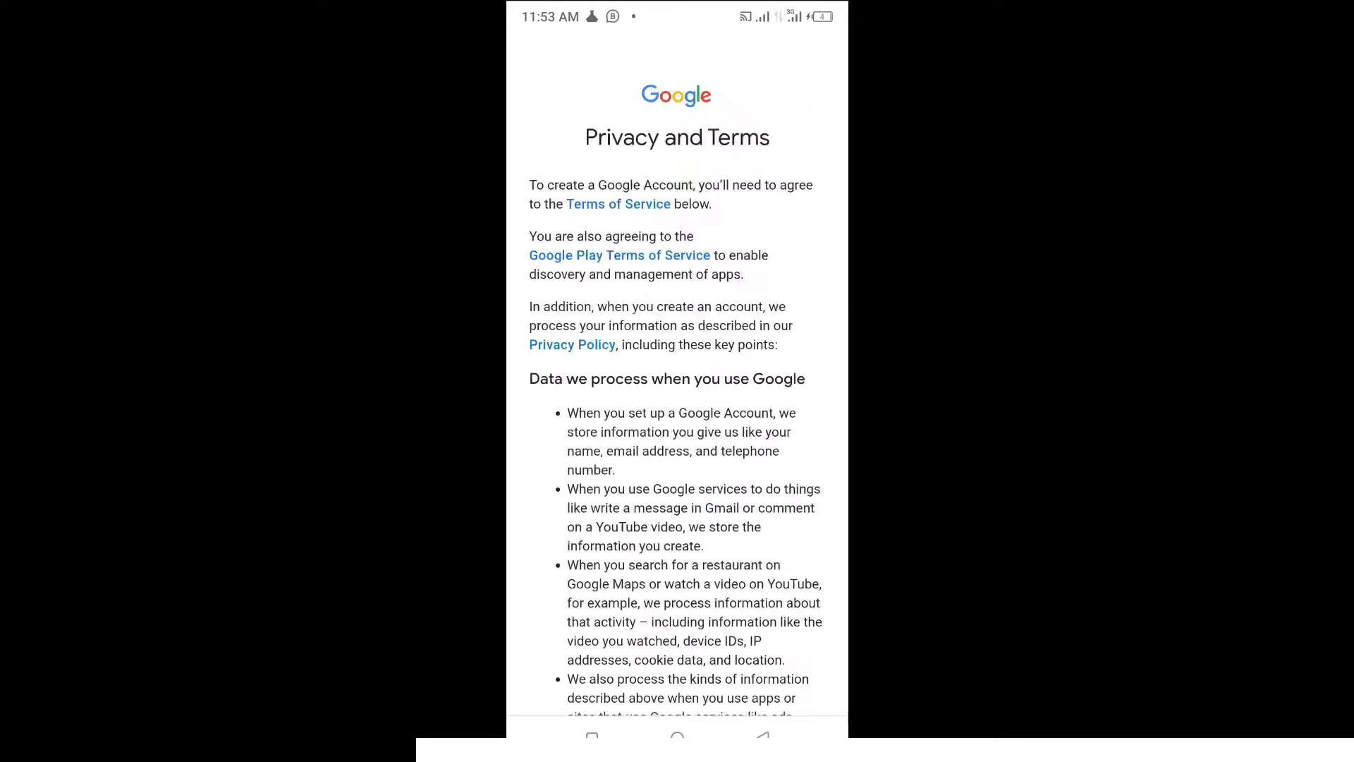
scroll(677, 381, down, 15)
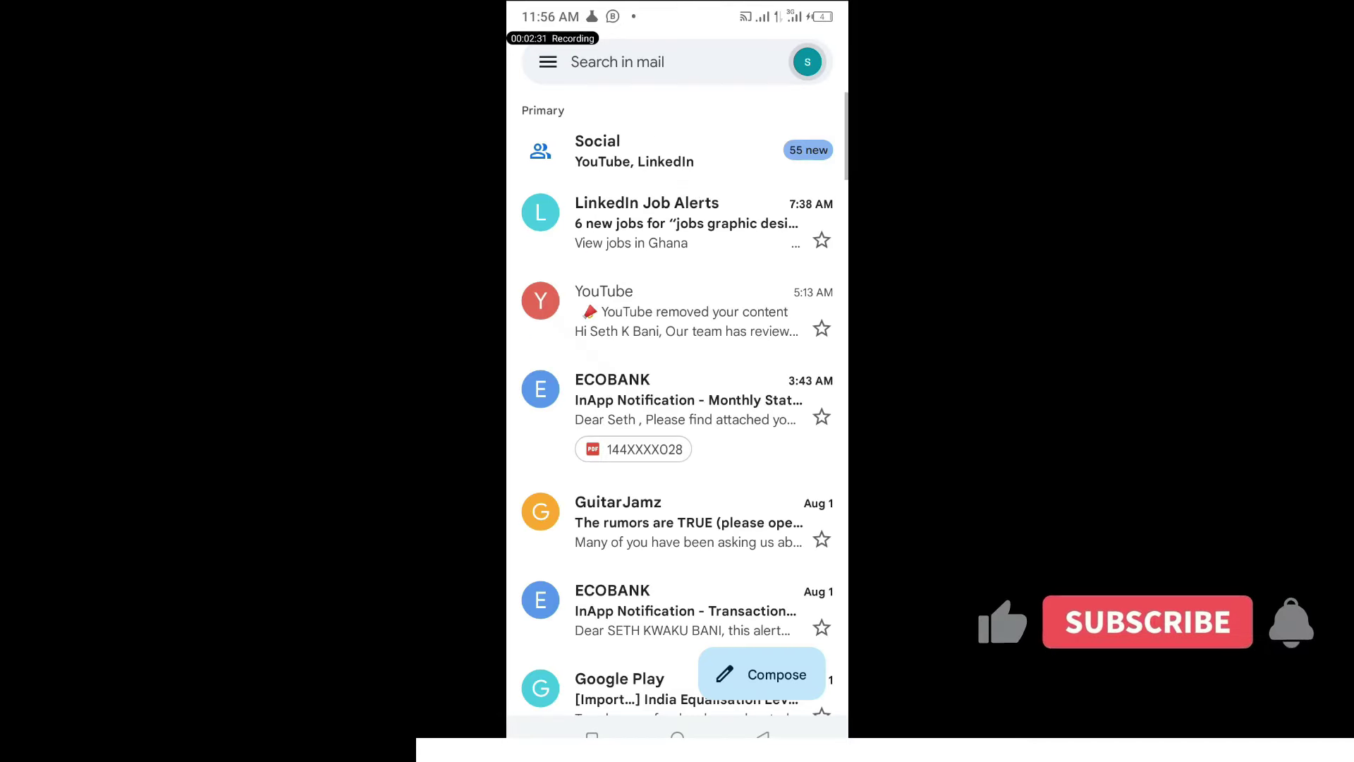
click(808, 62)
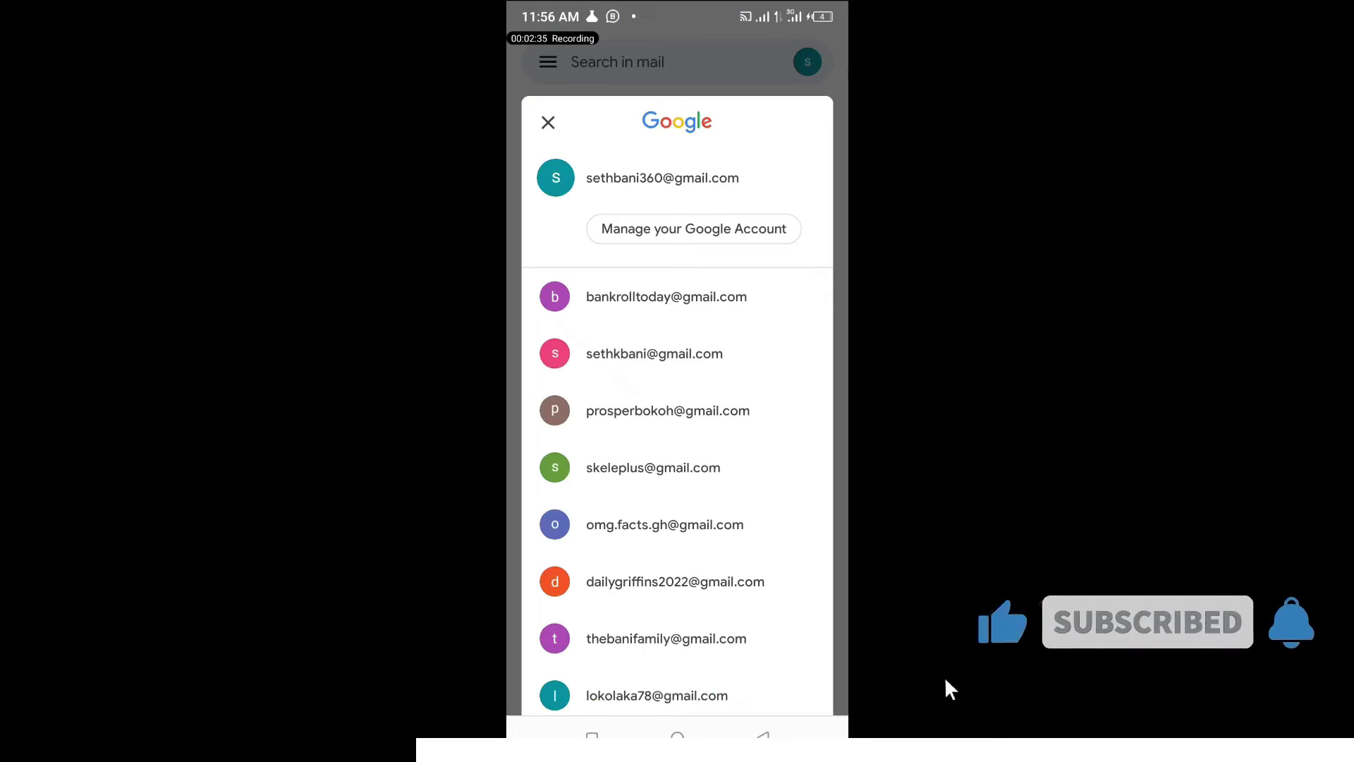
scroll(677, 423, down, 2)
scroll(677, 395, down, 2)
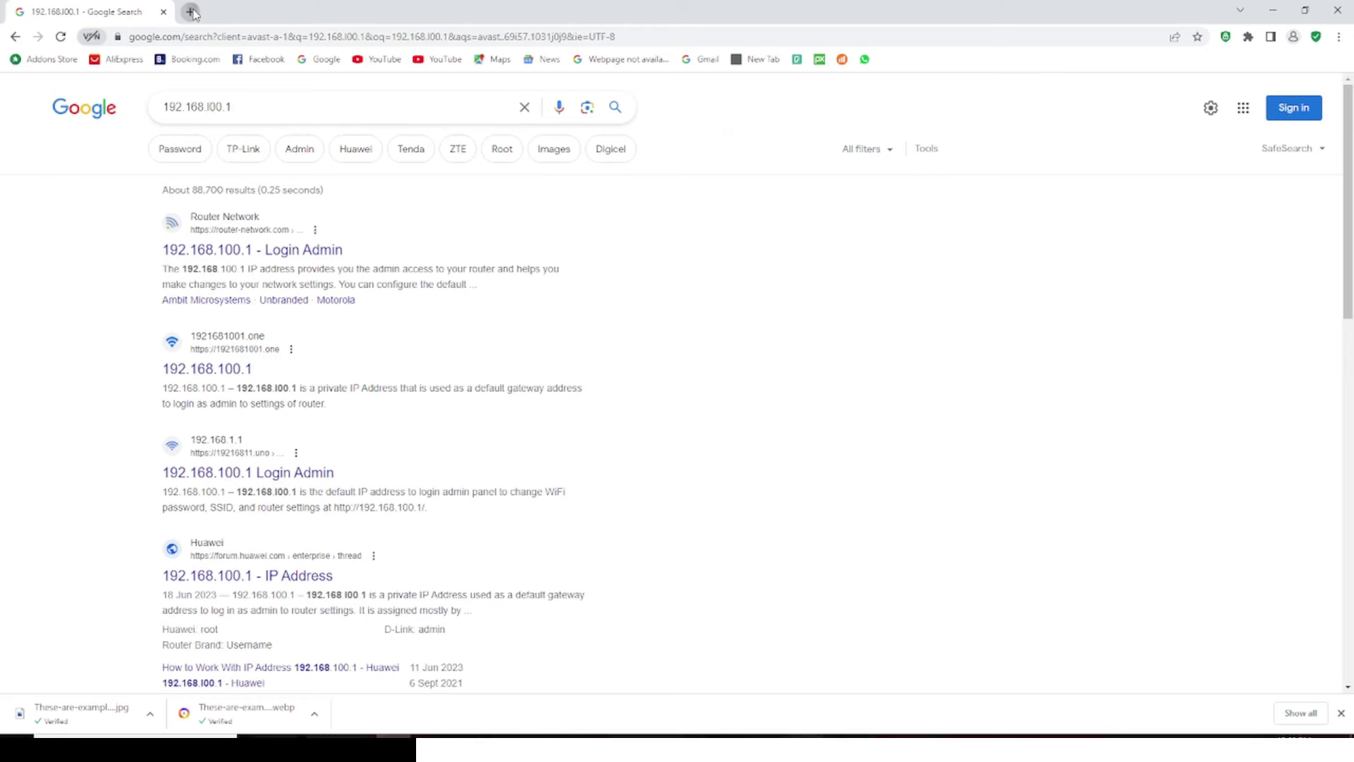
Search 'avast antivirus' in a new tab and open the official avast.com result
click(191, 11)
text(avast)
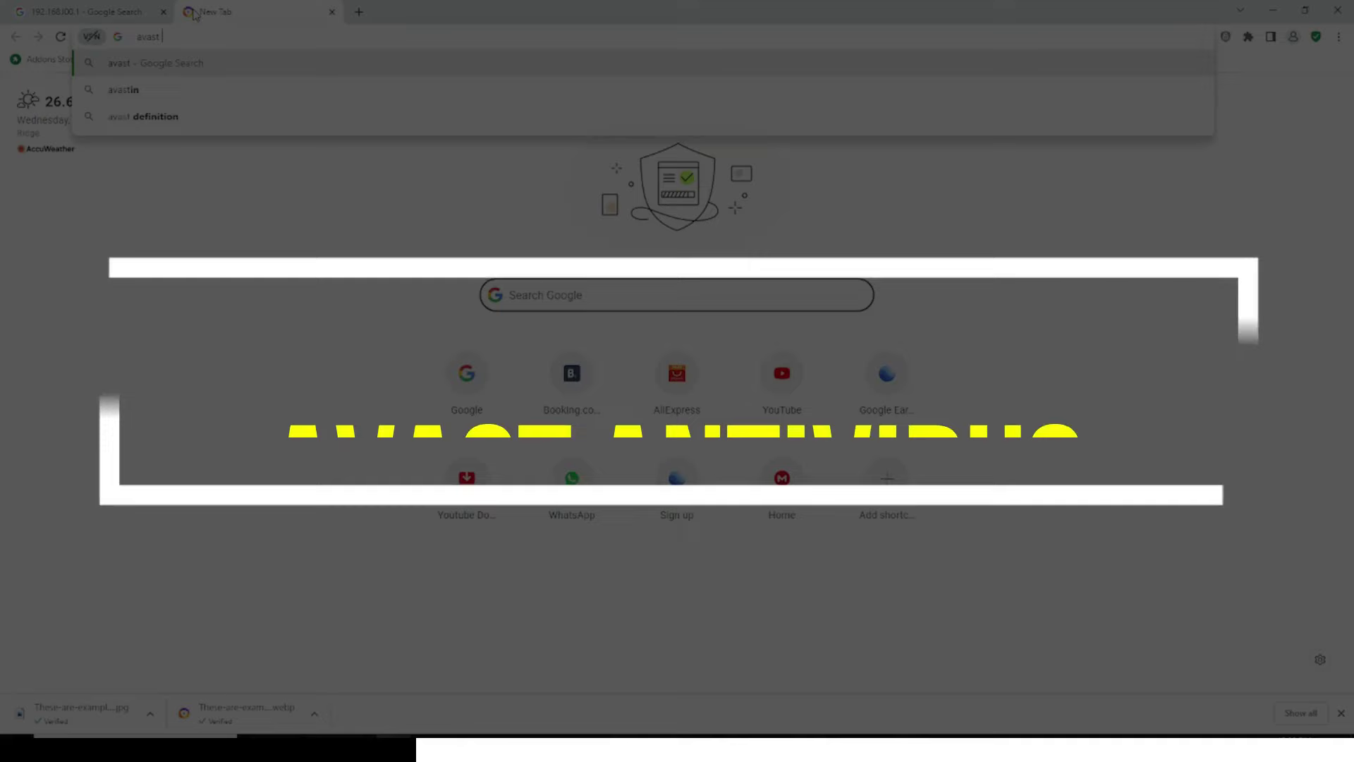
text( antivirus)
key(Return)
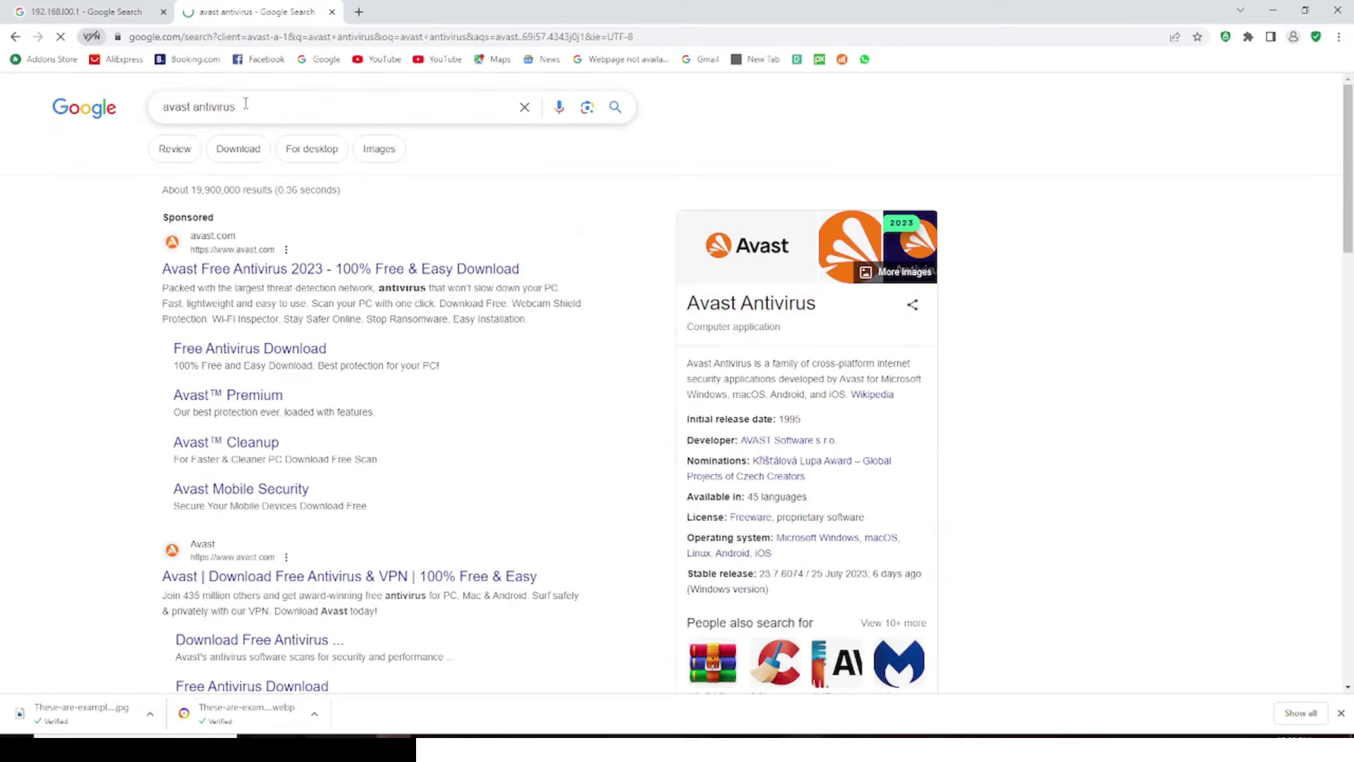
scroll(438, 425, down, 2)
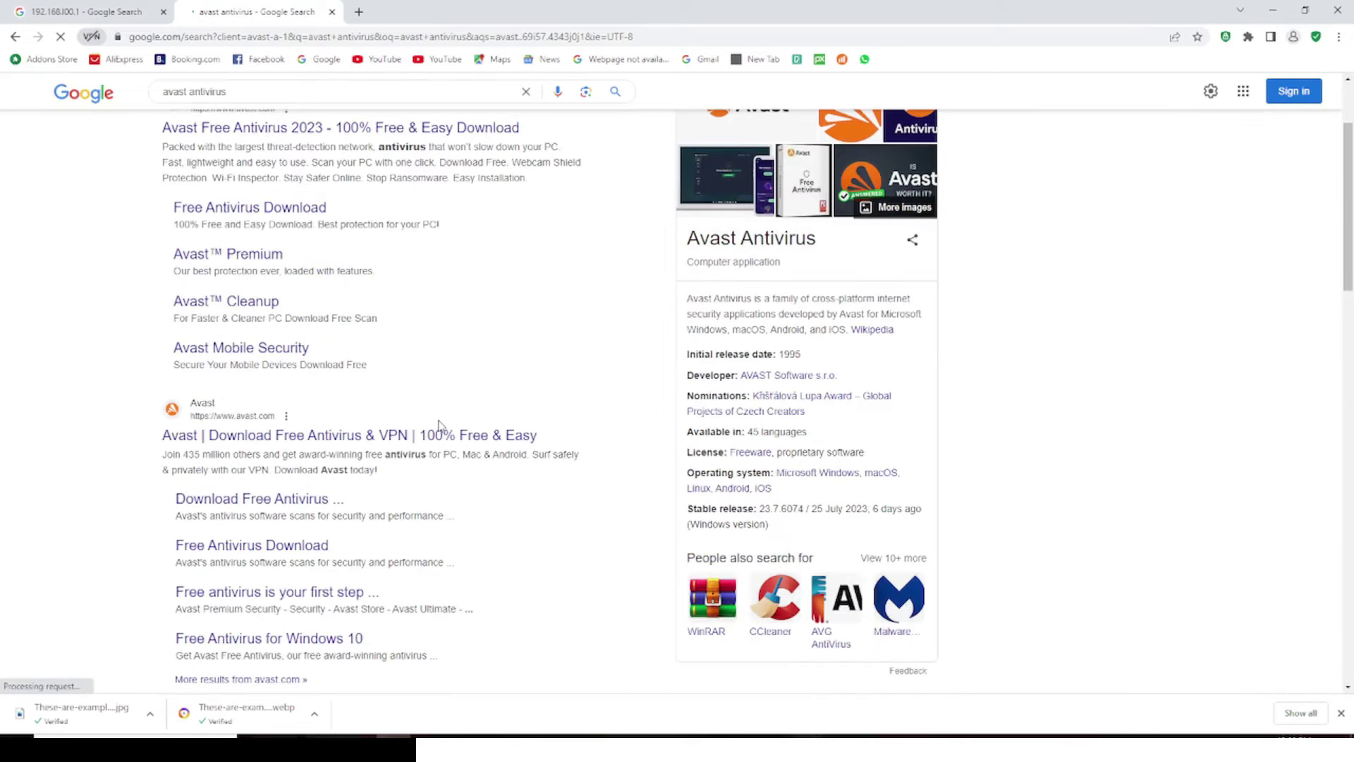
scroll(235, 368, down, 1)
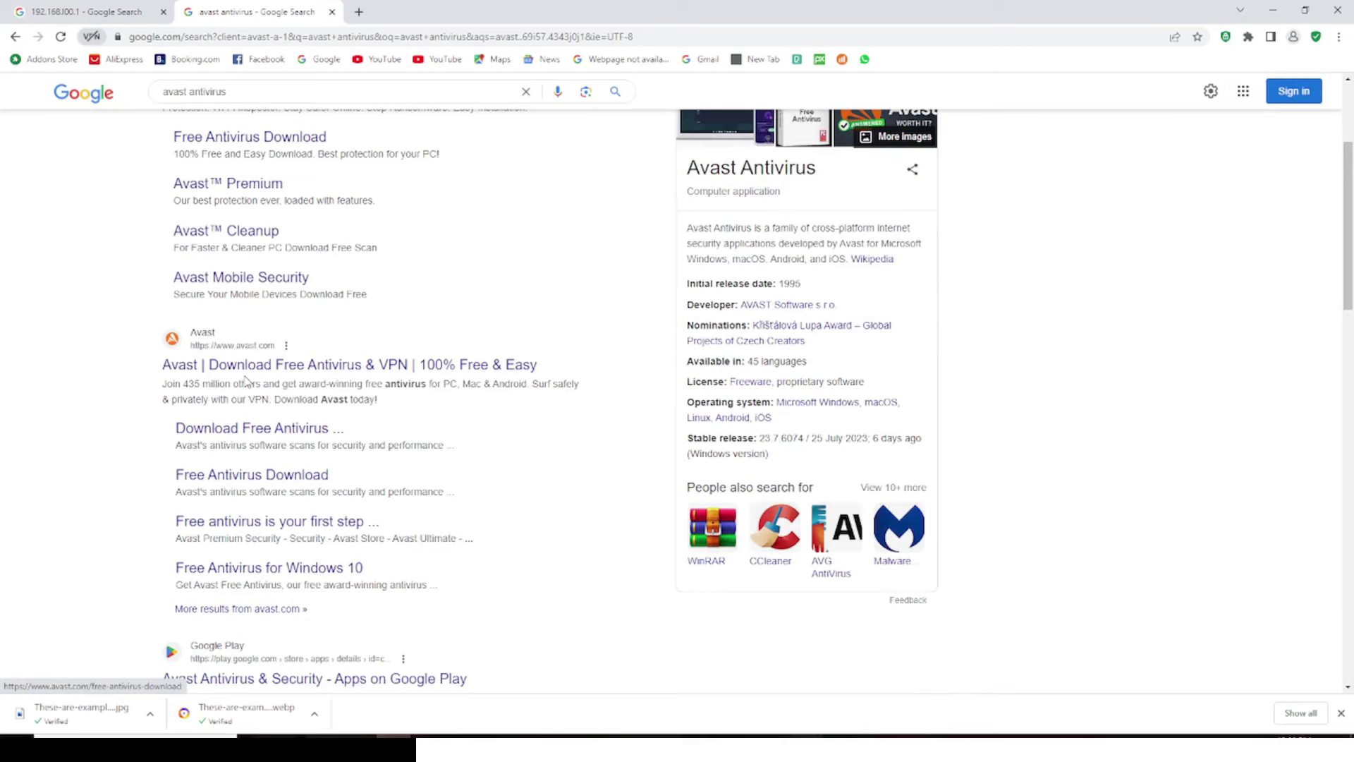
click(235, 364)
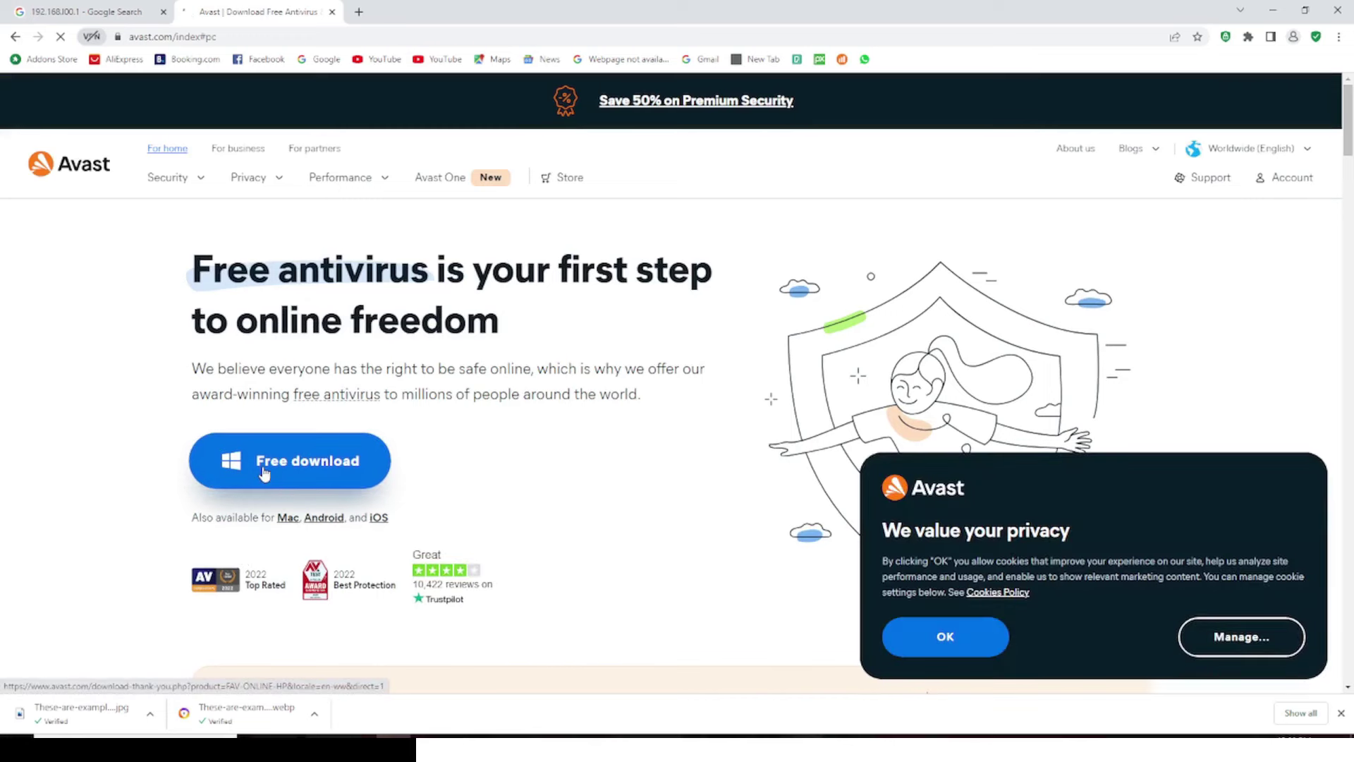
Start the Avast Free Antivirus download from the Avast homepage
click(264, 471)
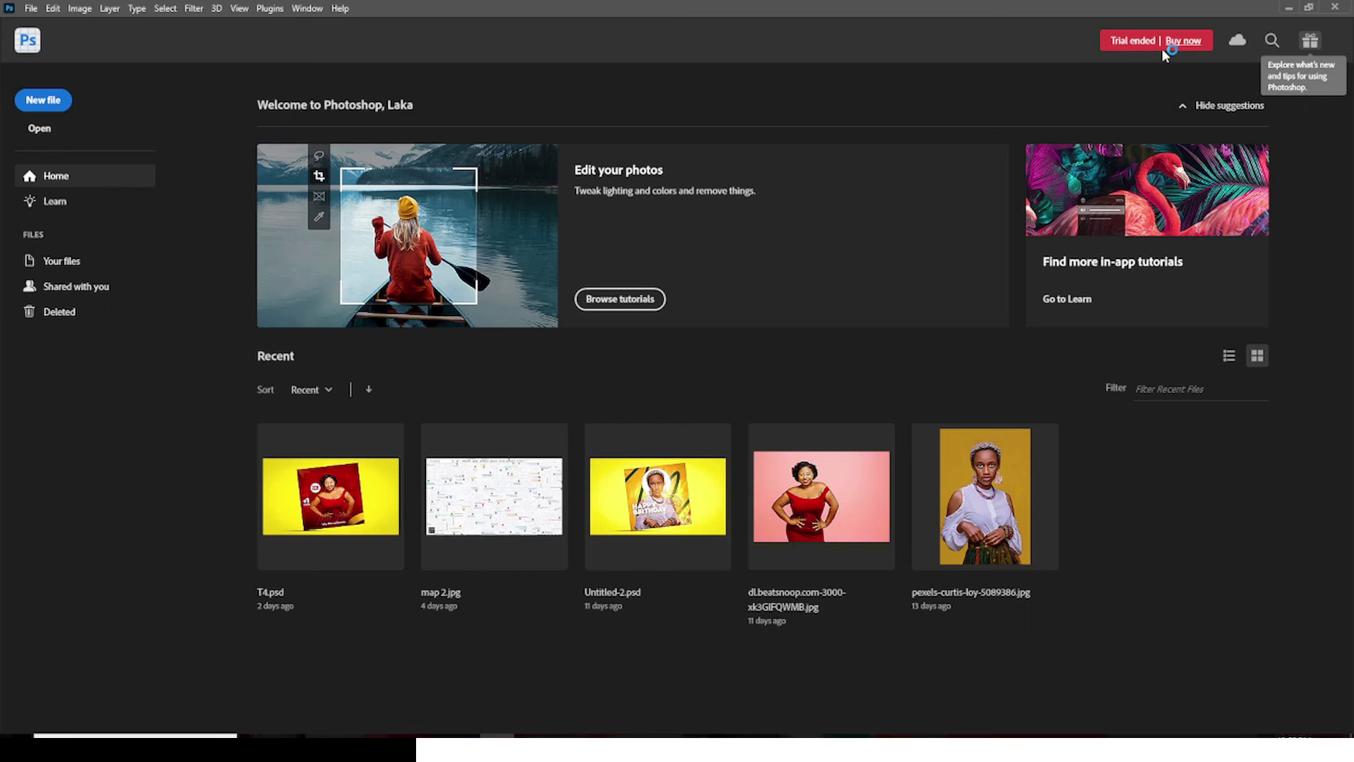
Open Adobe's Creative Cloud plans page from the Buy now option beside Photoshop's Trial ended notice
click(1163, 46)
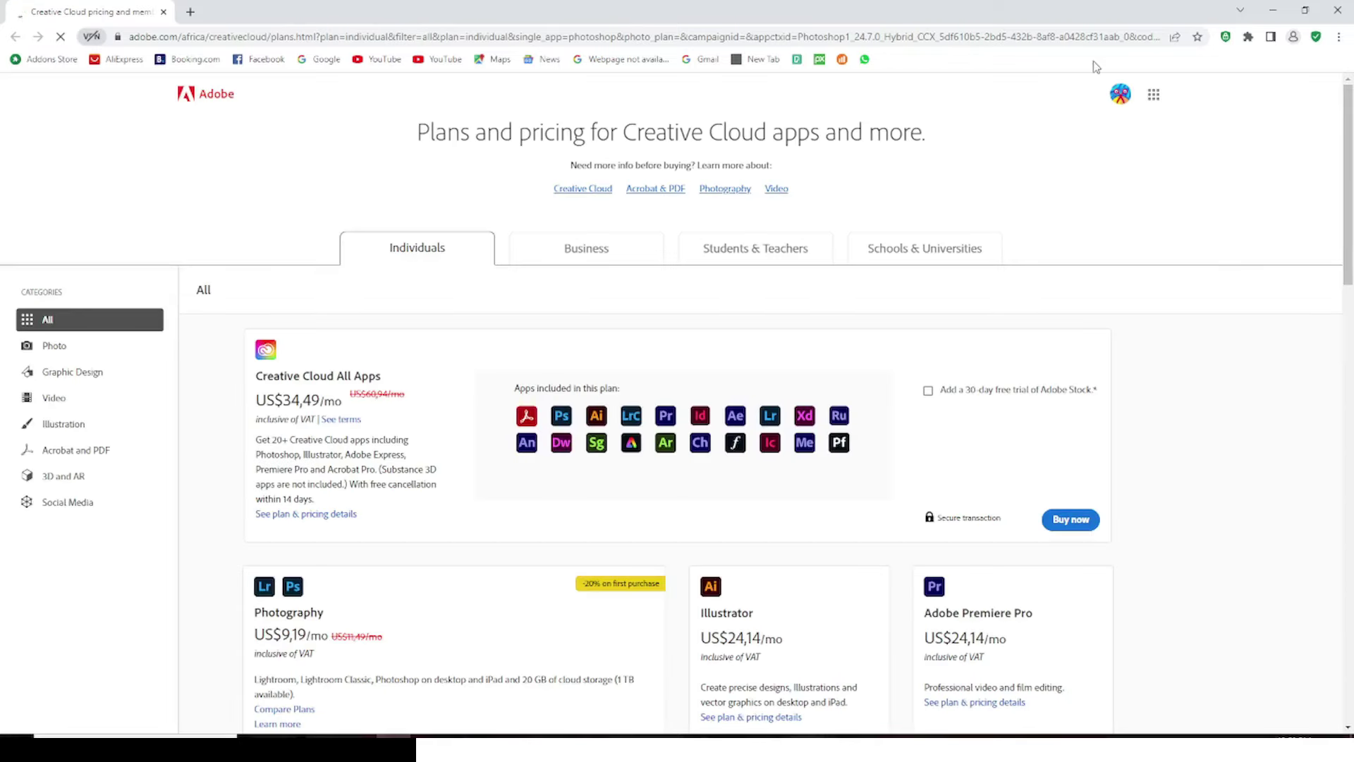
Sign out of the Adobe website and dismiss the location suggestion prompt
click(1128, 94)
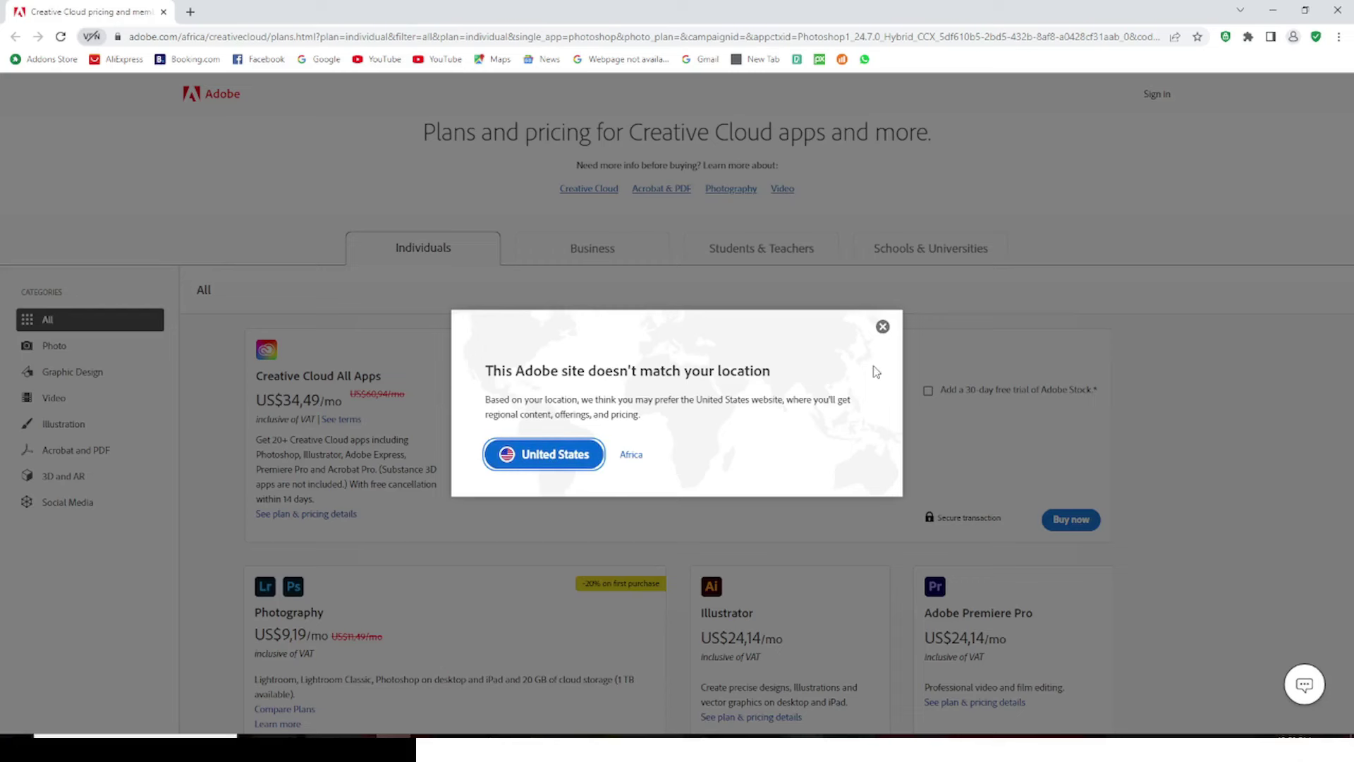
click(883, 327)
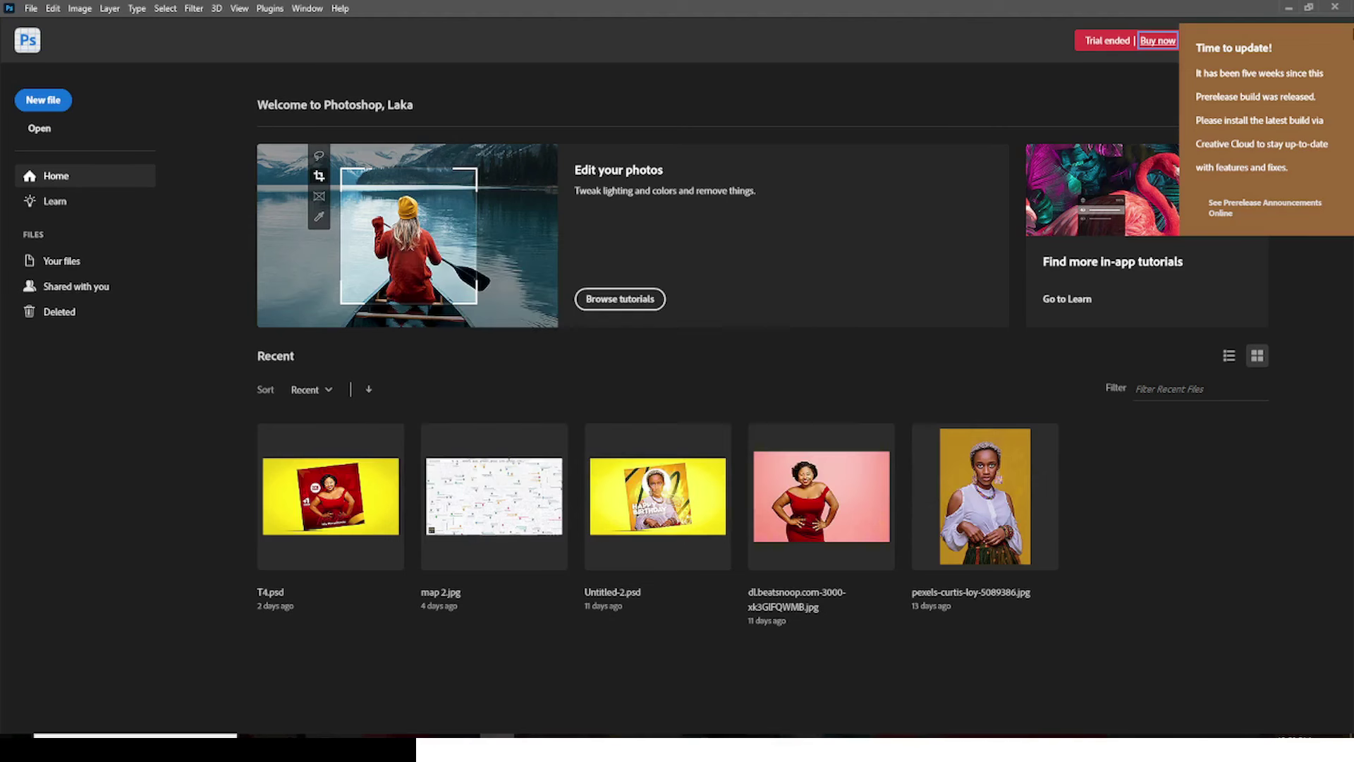
Close the Photoshop application window
click(1337, 7)
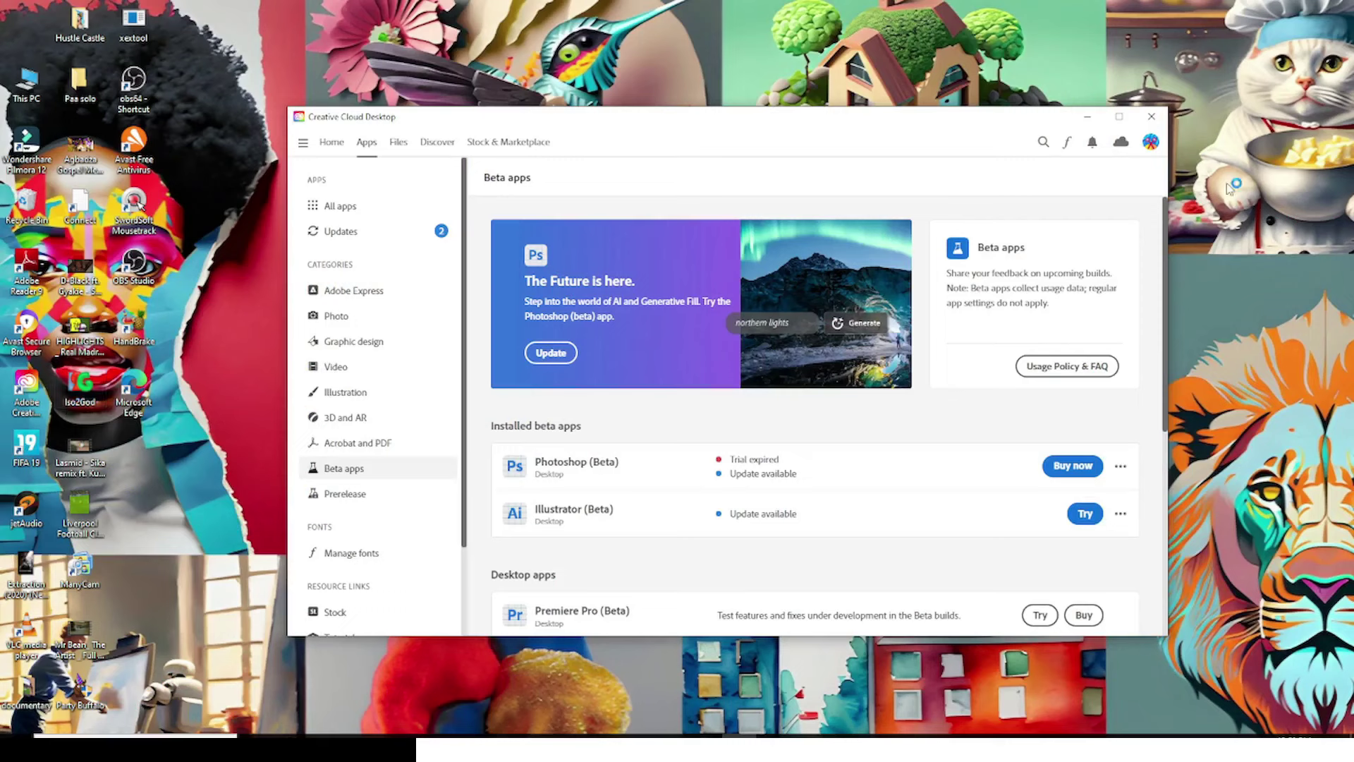
Sign out of Adobe in Creative Cloud Desktop, confirm with Continue, and close the app
click(1151, 143)
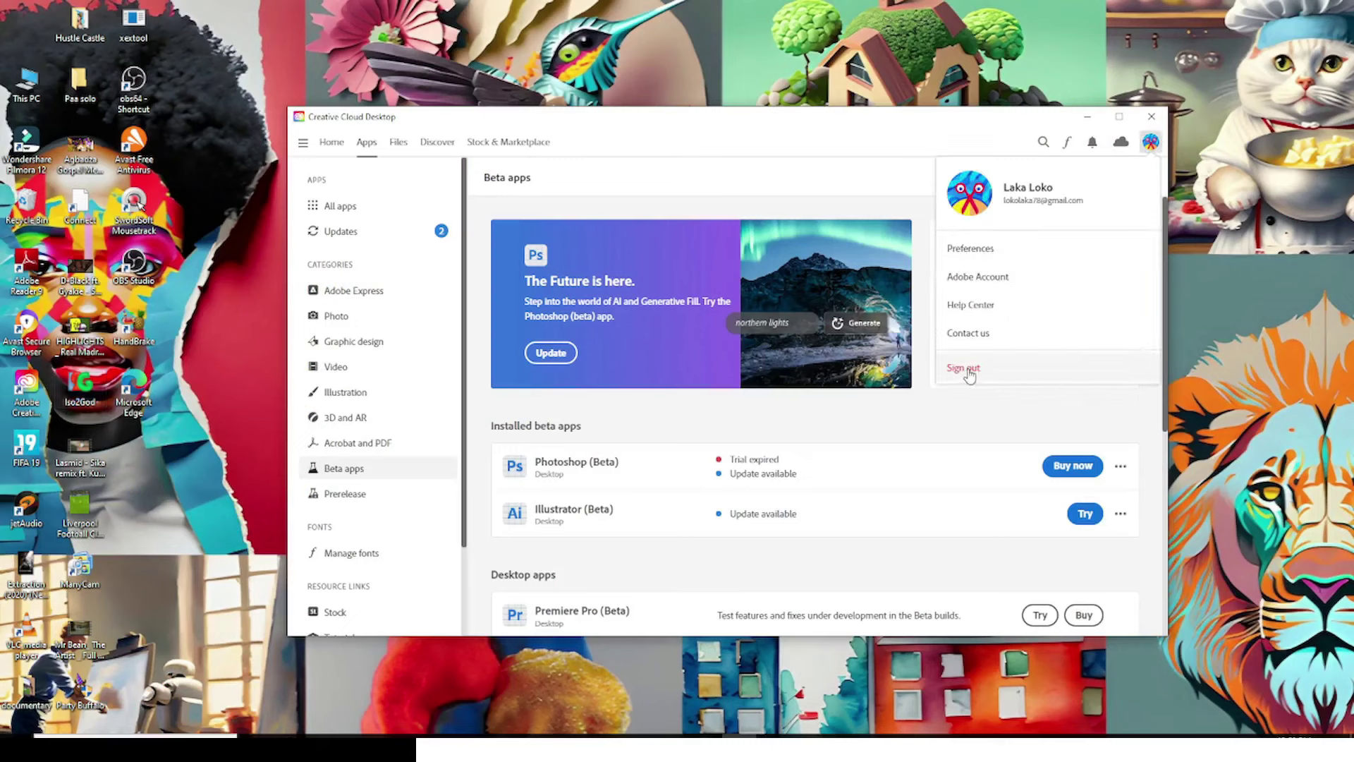
click(350, 235)
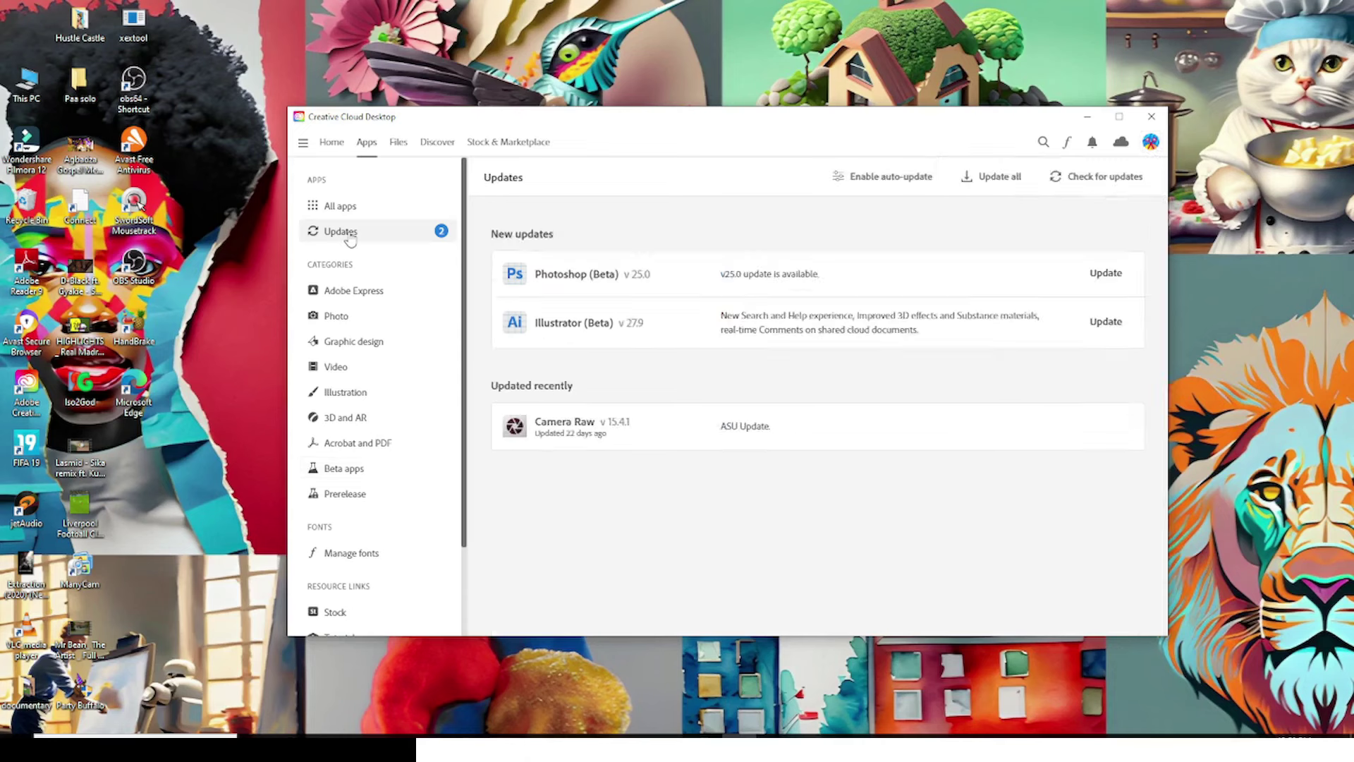
click(1152, 141)
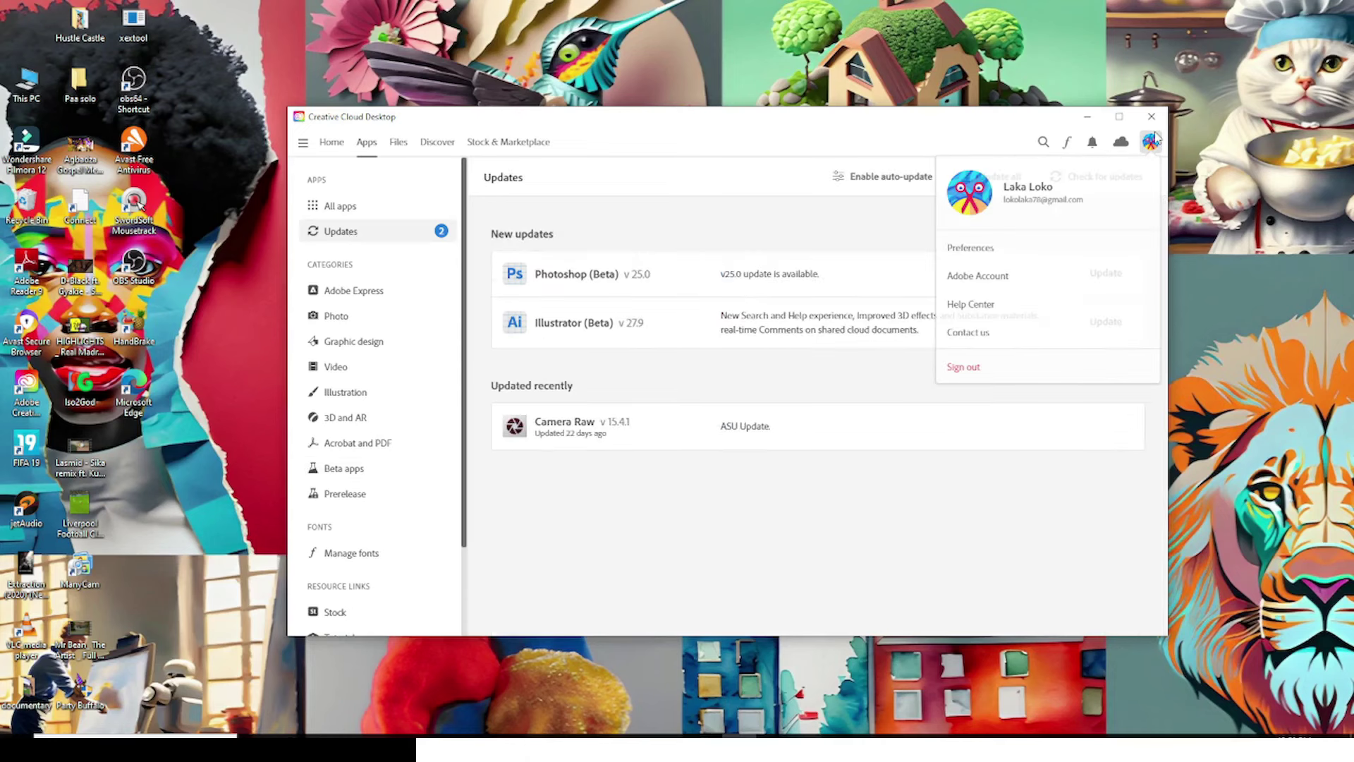
click(965, 368)
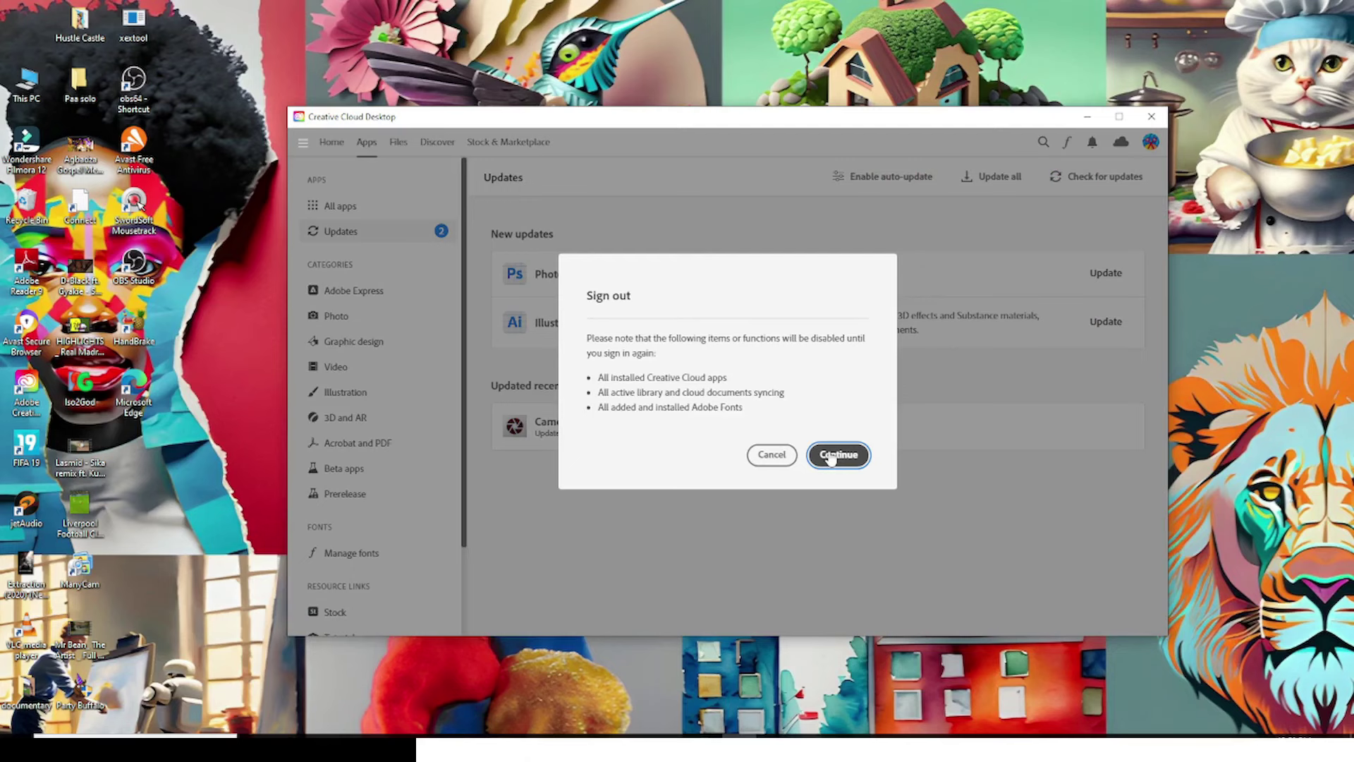
click(834, 456)
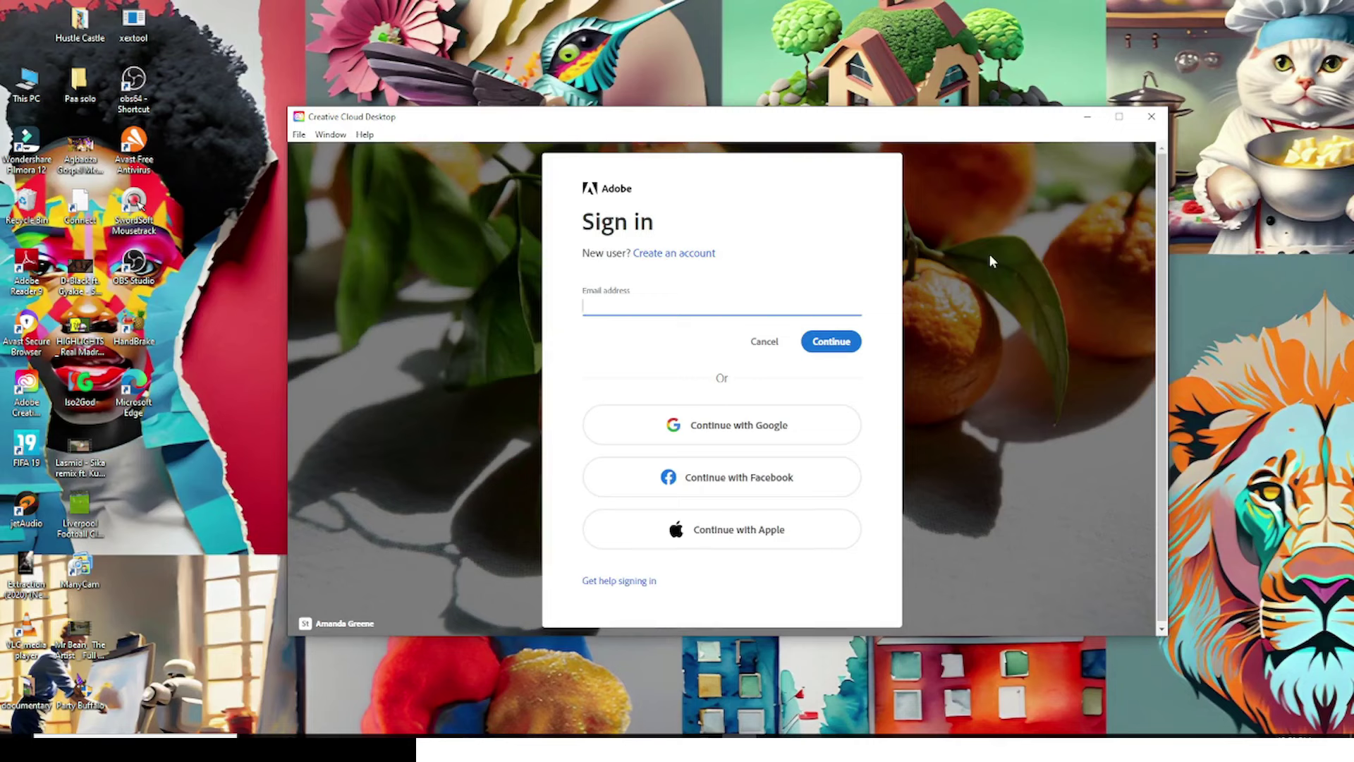
click(1152, 117)
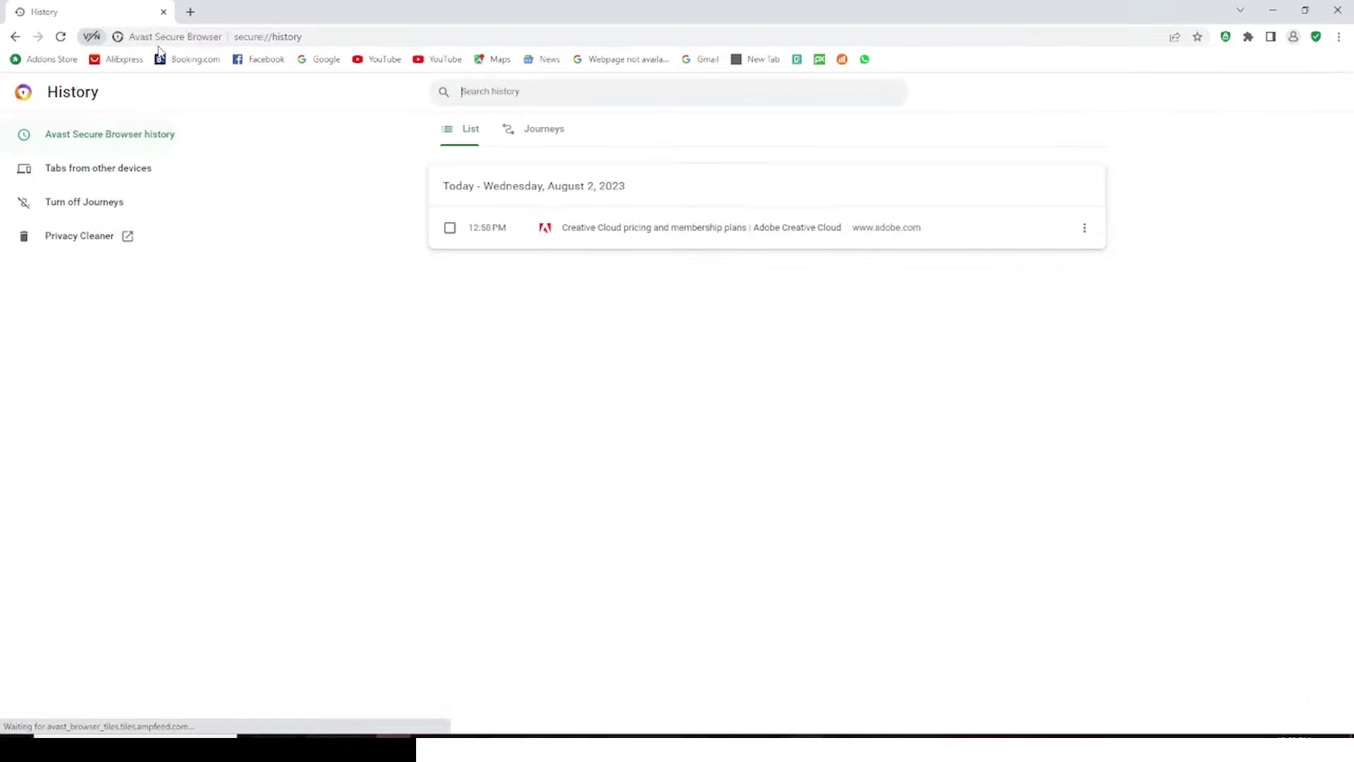
Clear all-time browsing history, cookies and cached images with Privacy Cleaner
click(66, 249)
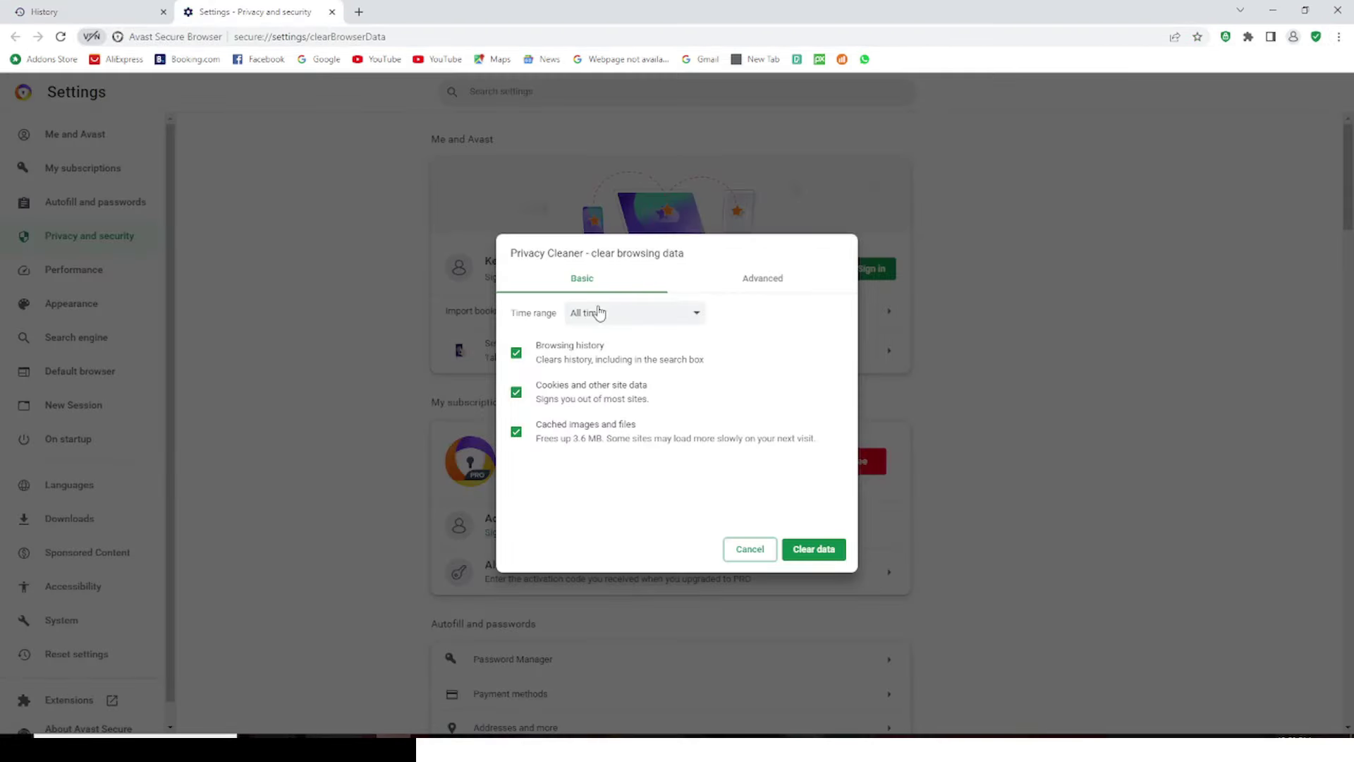
click(598, 311)
click(739, 474)
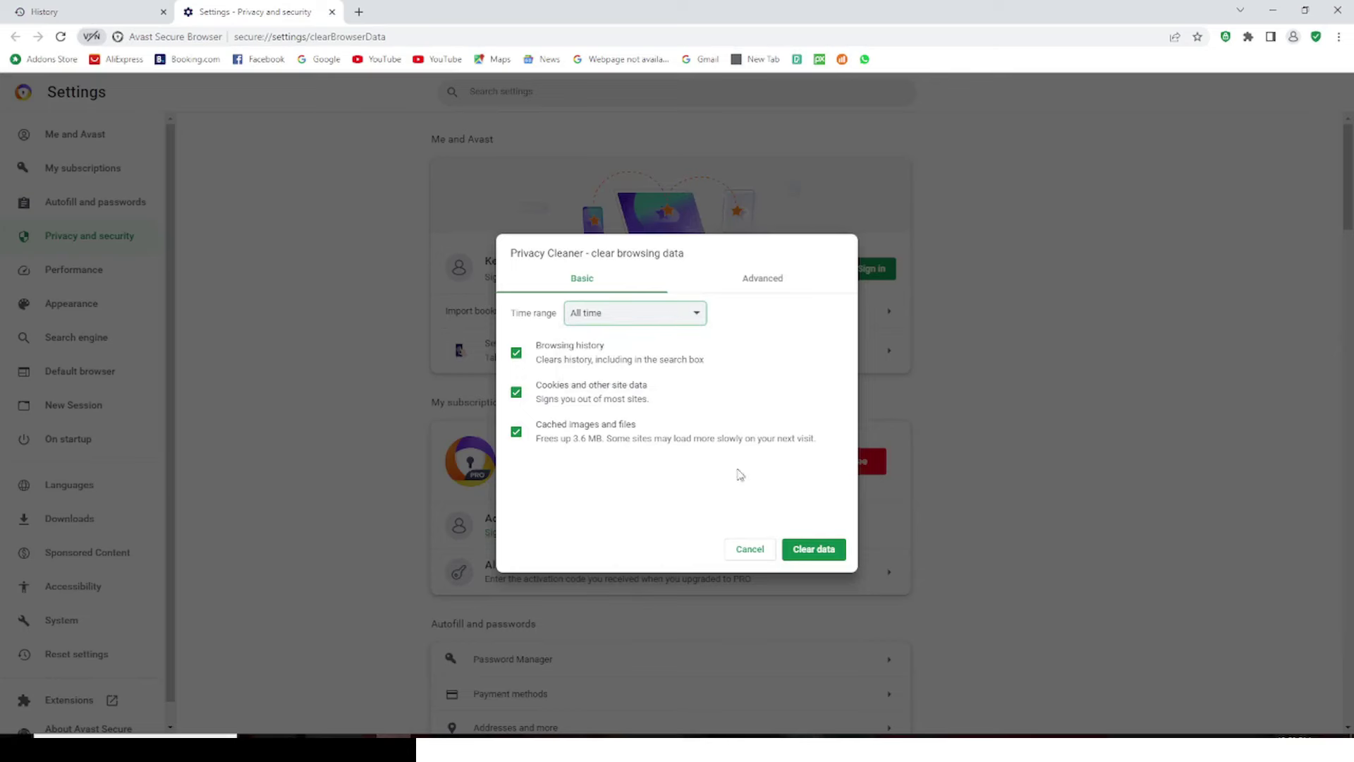
click(814, 549)
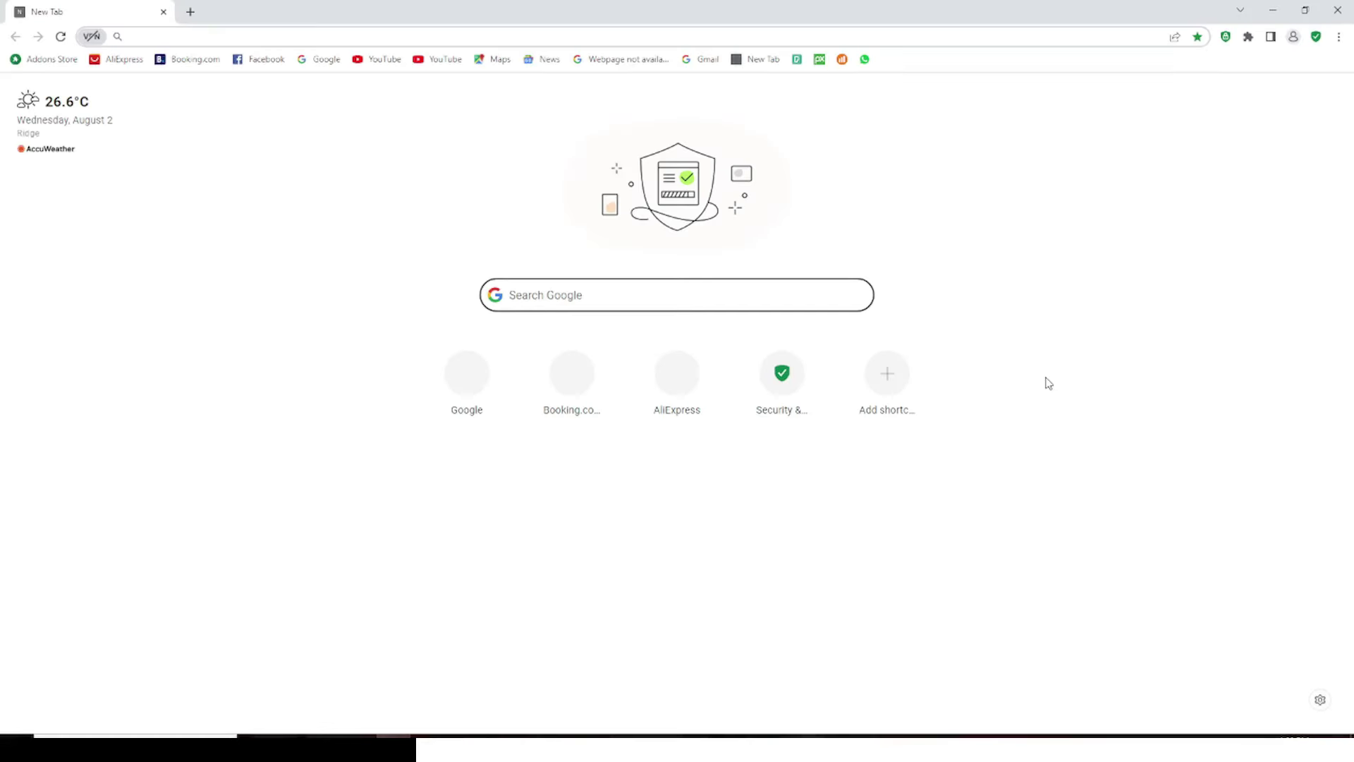
Check in the Security & Privacy Center that Web Shield and Privacy Guard are on, then close it
click(1338, 36)
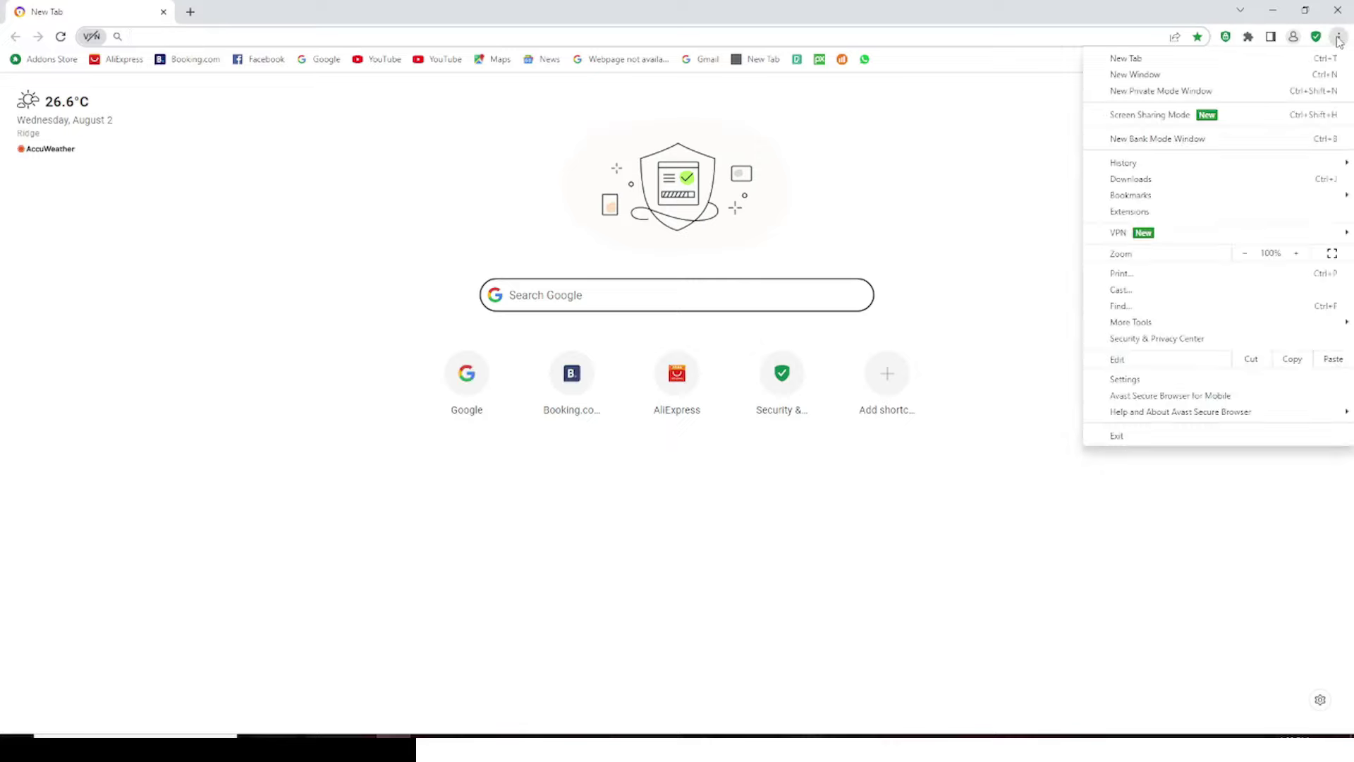
click(1157, 338)
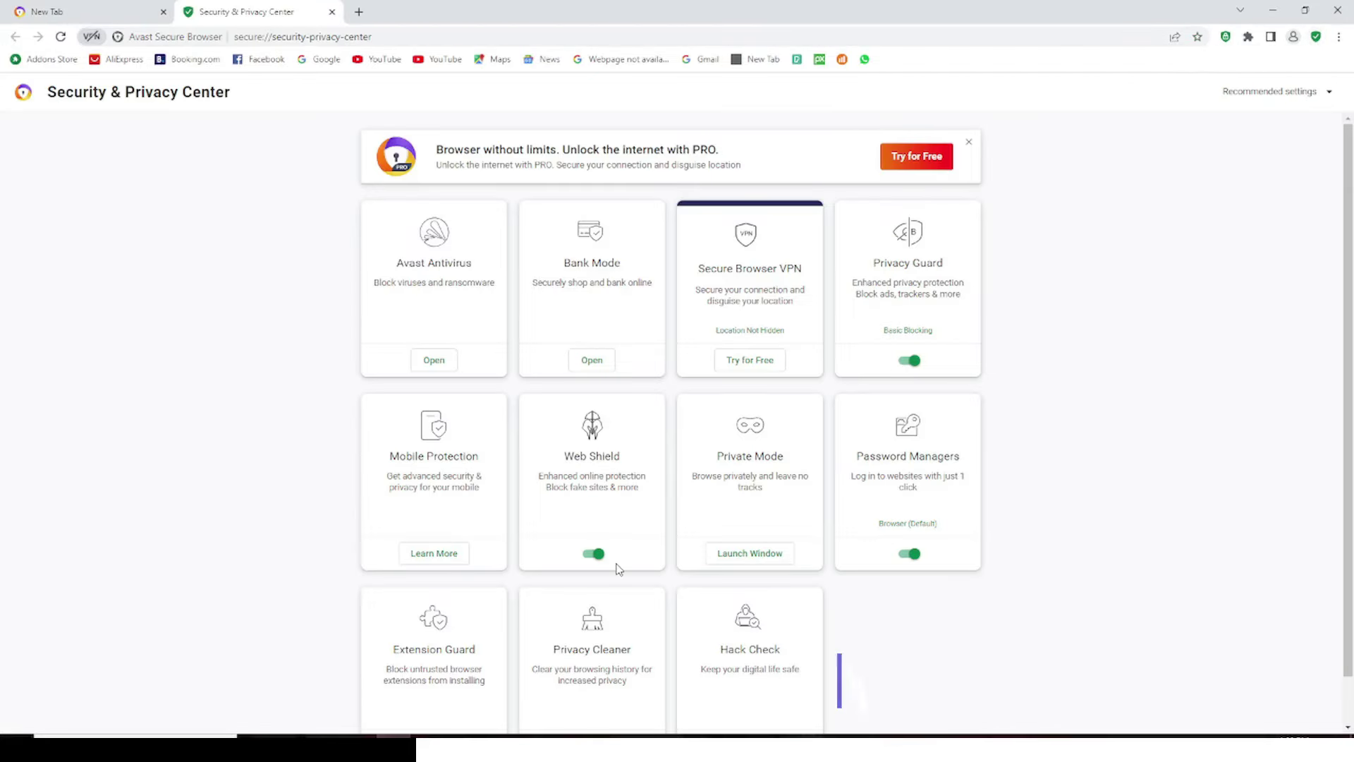
click(732, 555)
scroll(937, 553, down, 1)
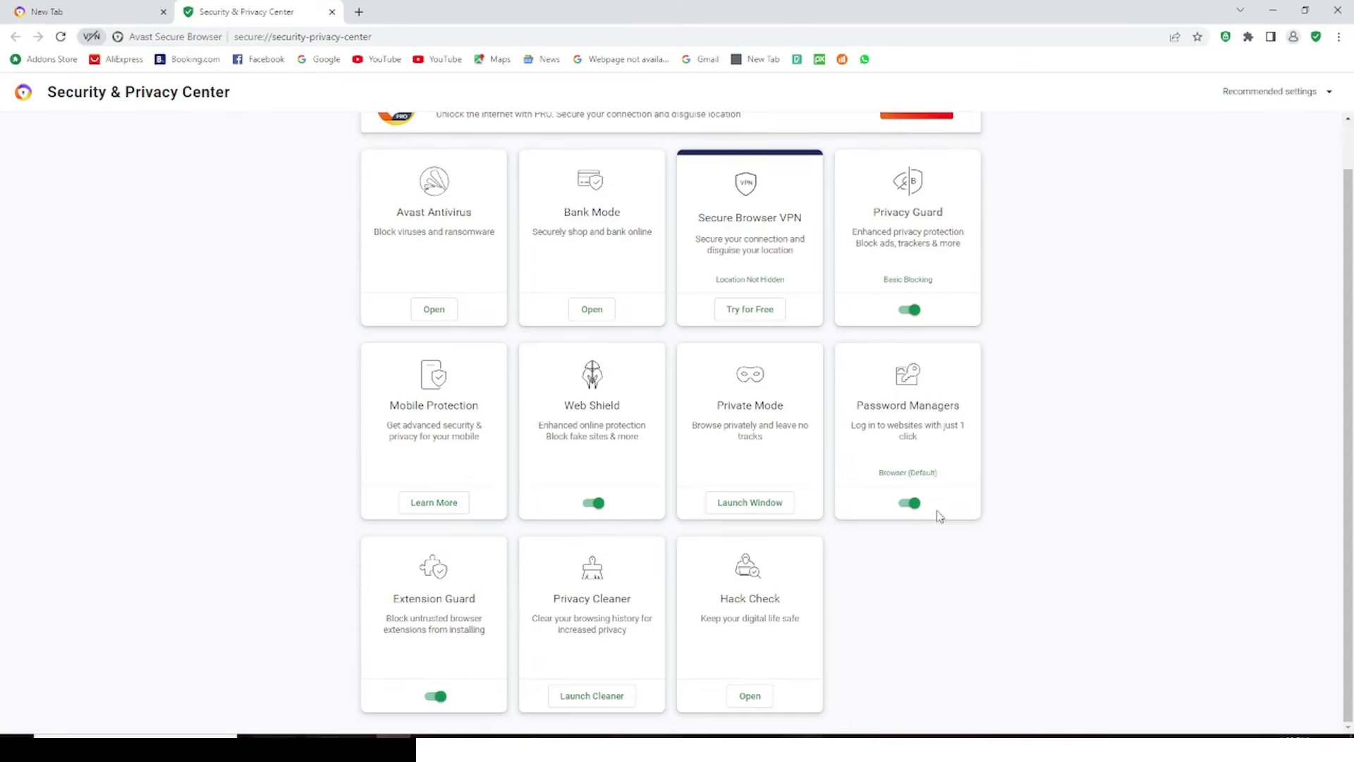
scroll(837, 478, up, 1)
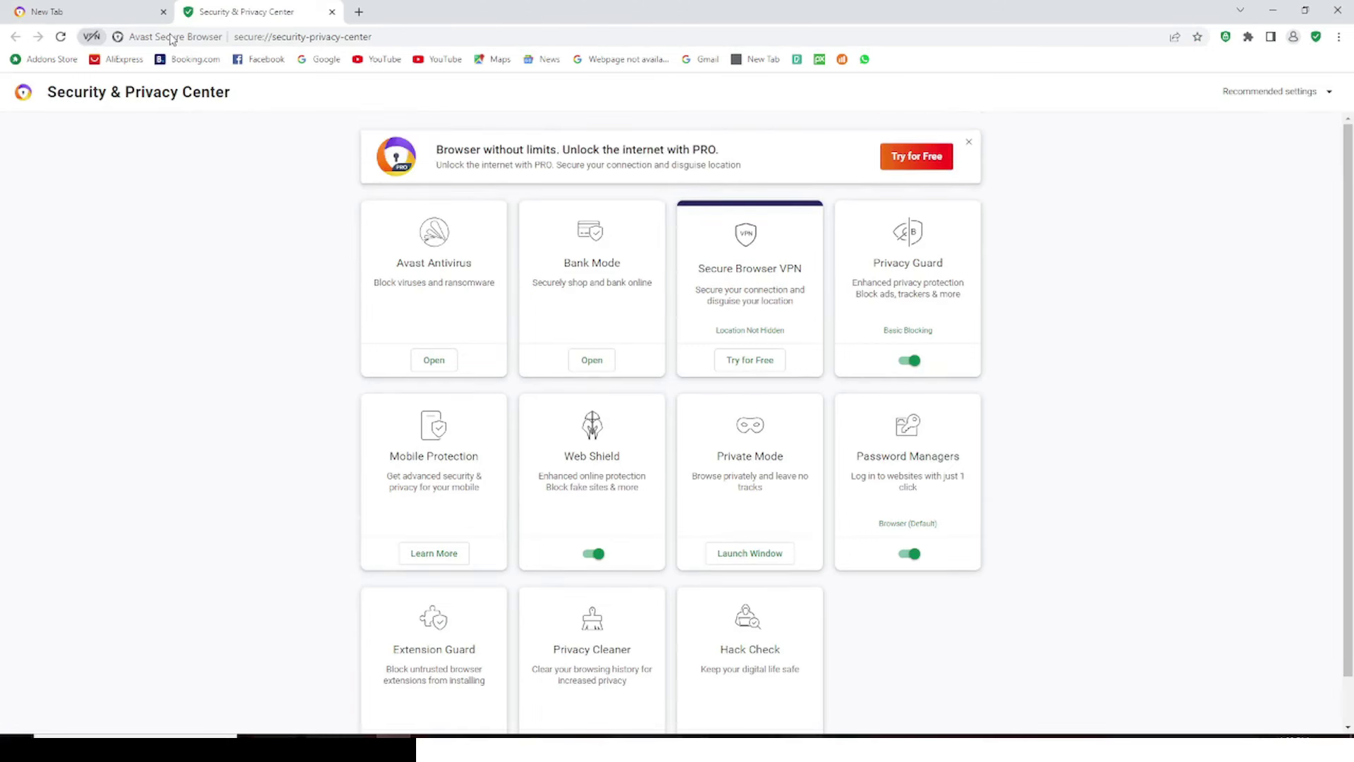
click(332, 12)
click(1339, 36)
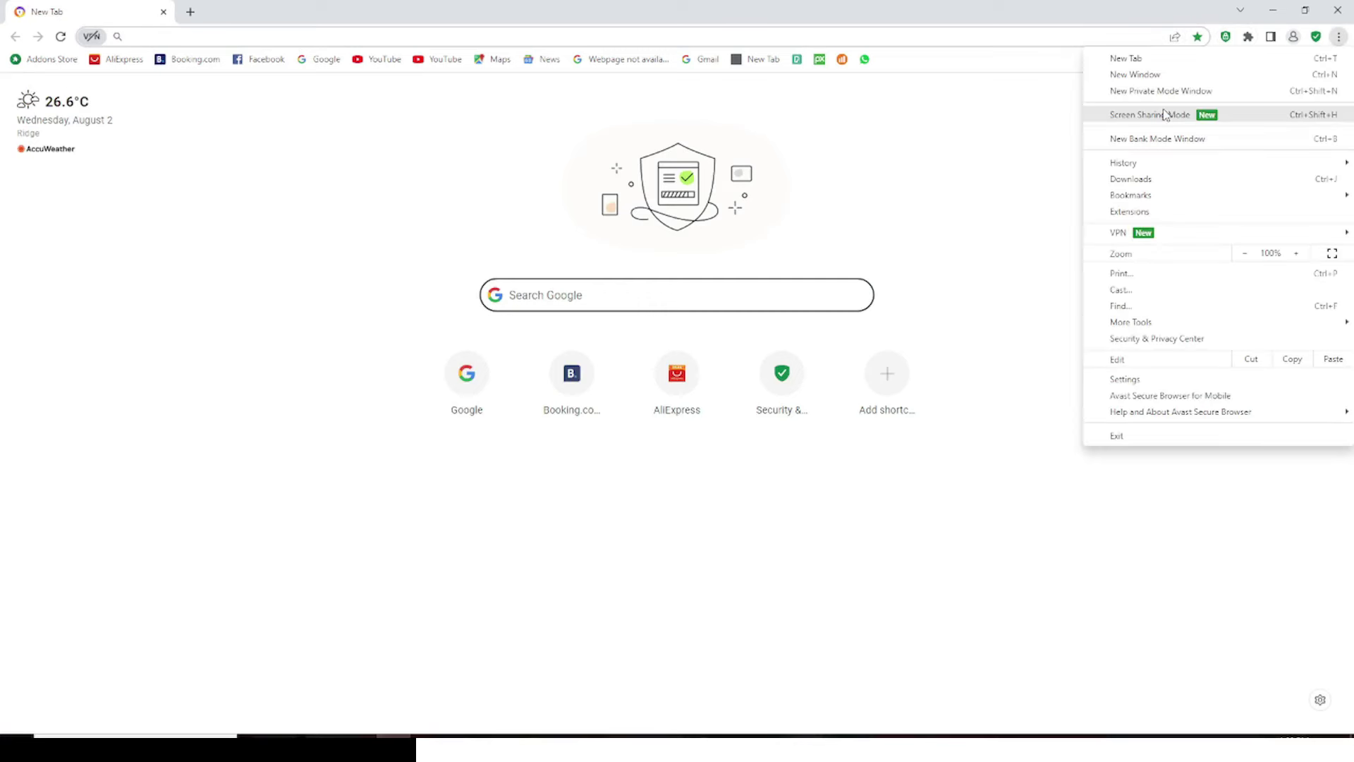
In a new Private Mode window, search Google for 'adobe creative cloud all apss' and start Google sign-in
click(1132, 92)
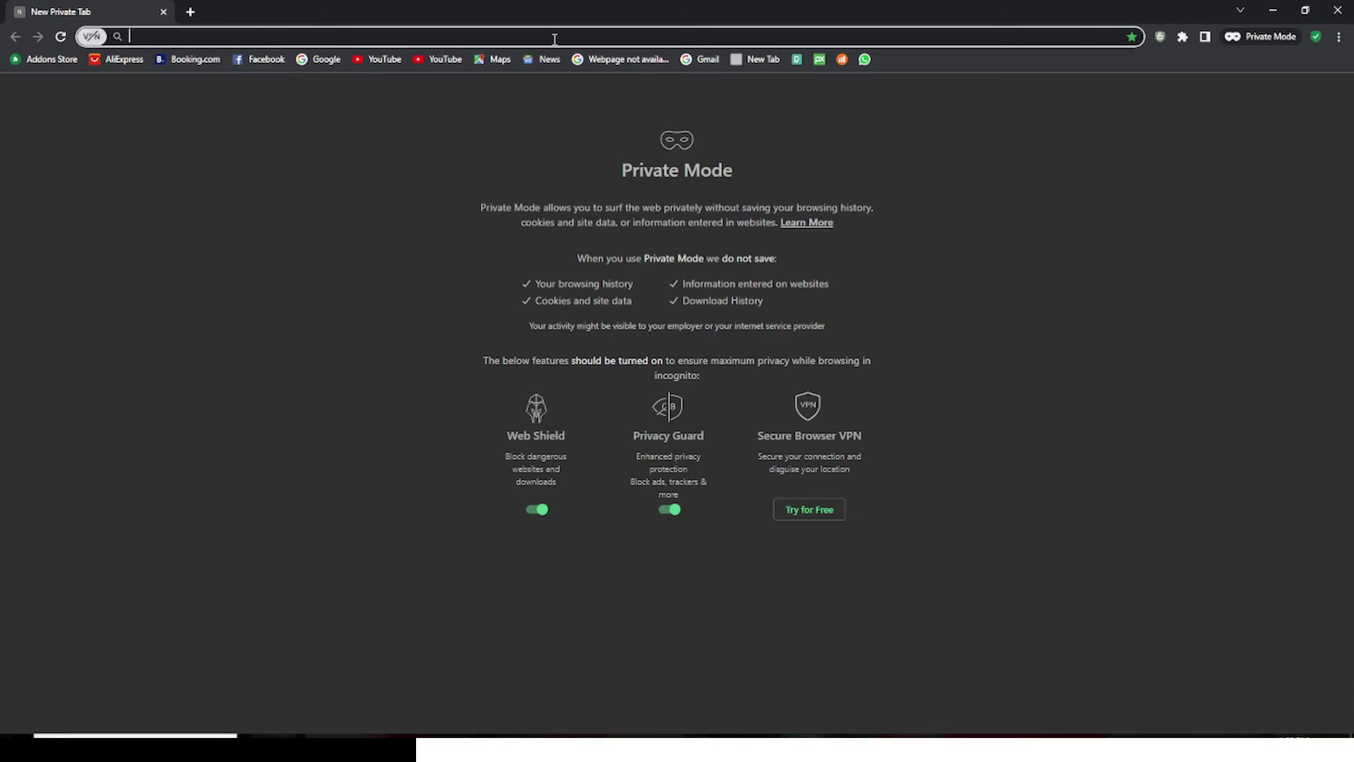
text(ado)
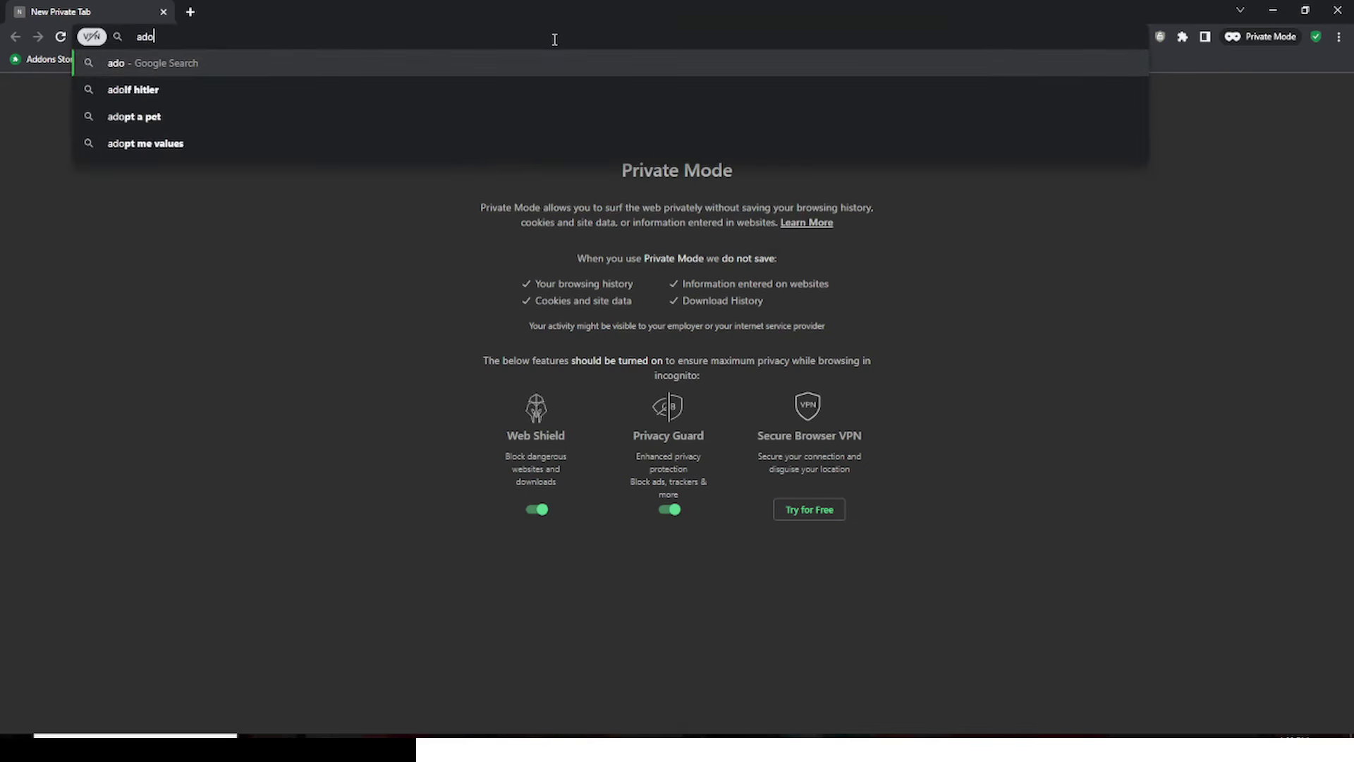
text(be creative cl)
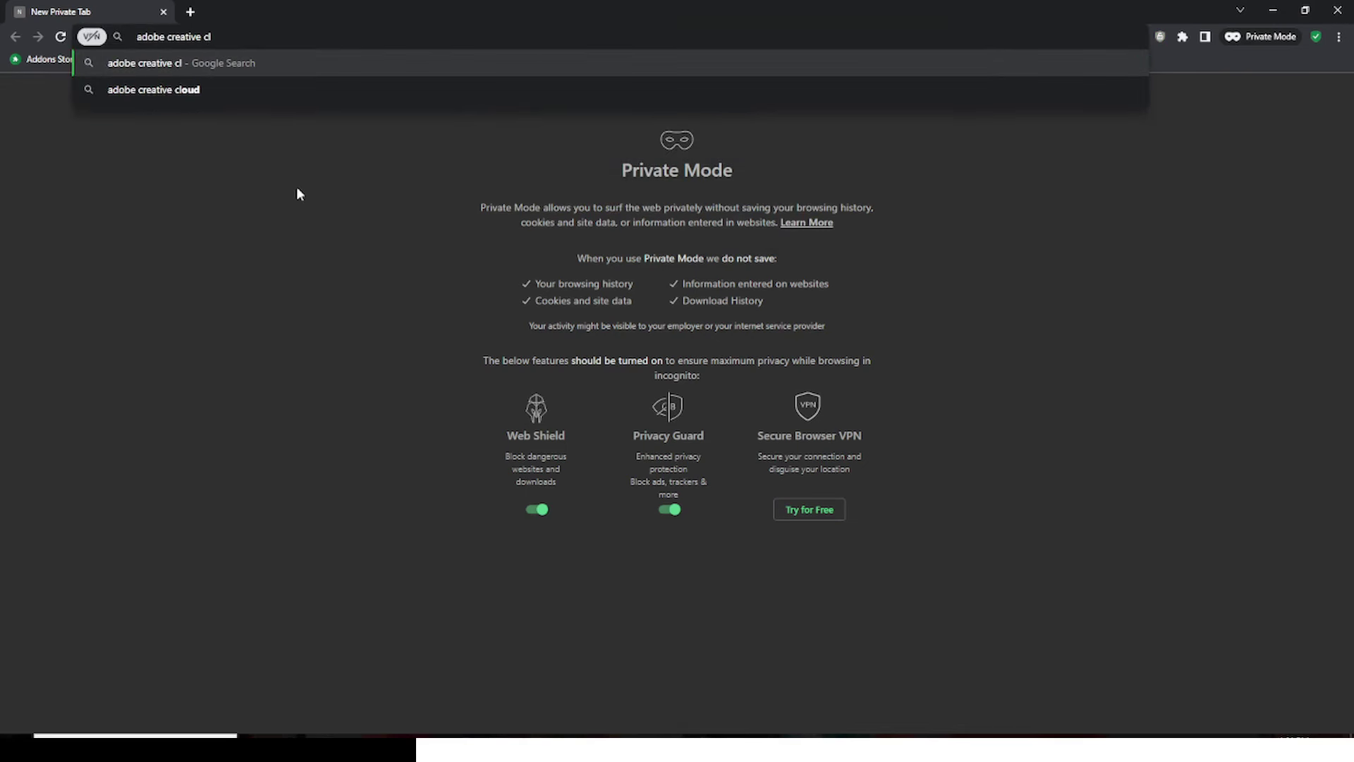
text(oud all apss)
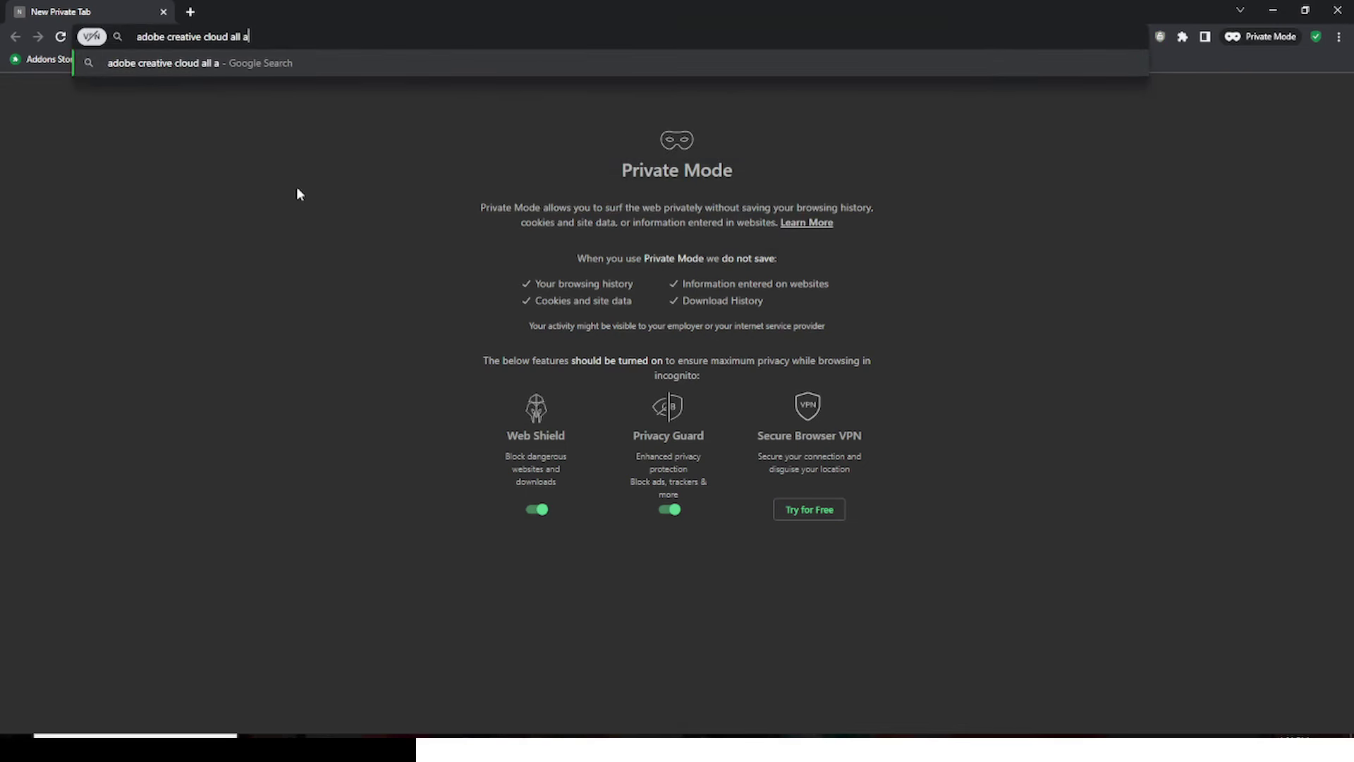
key(Return)
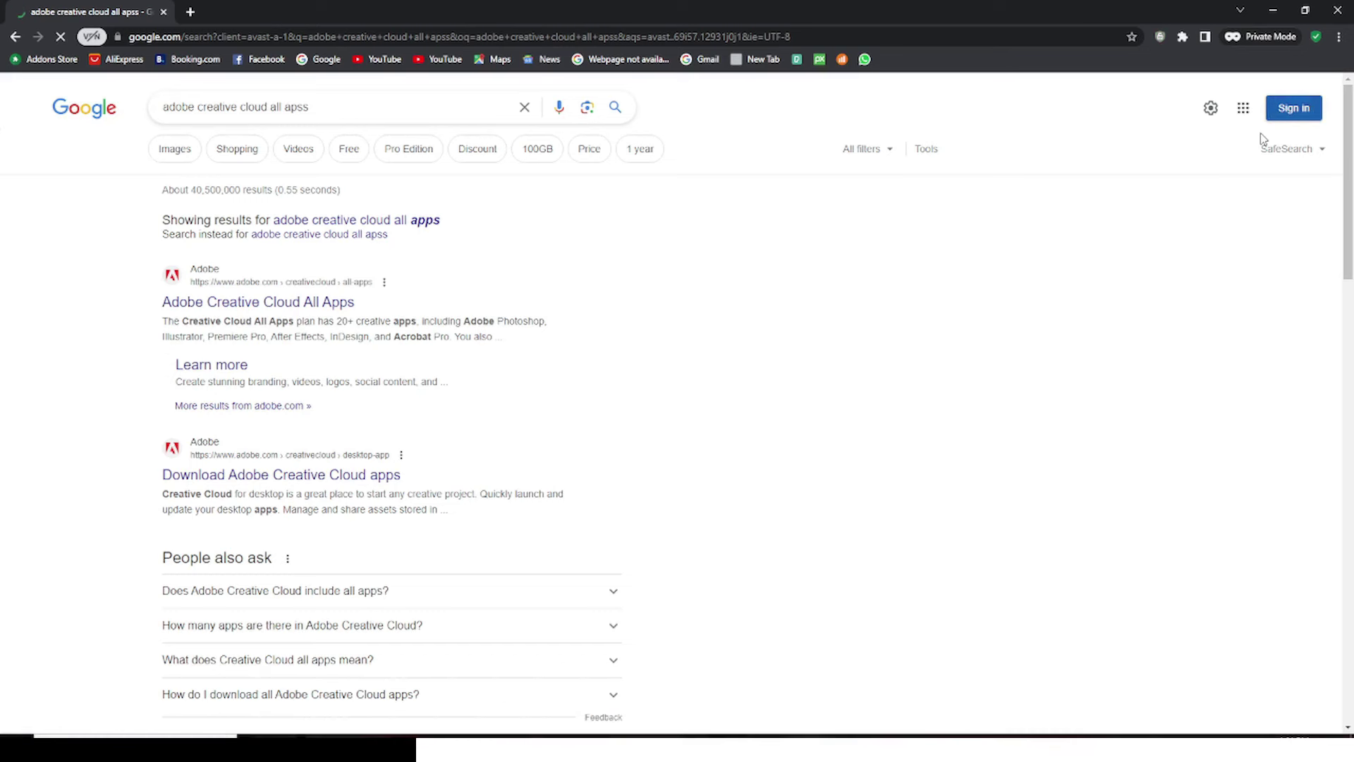
click(594, 380)
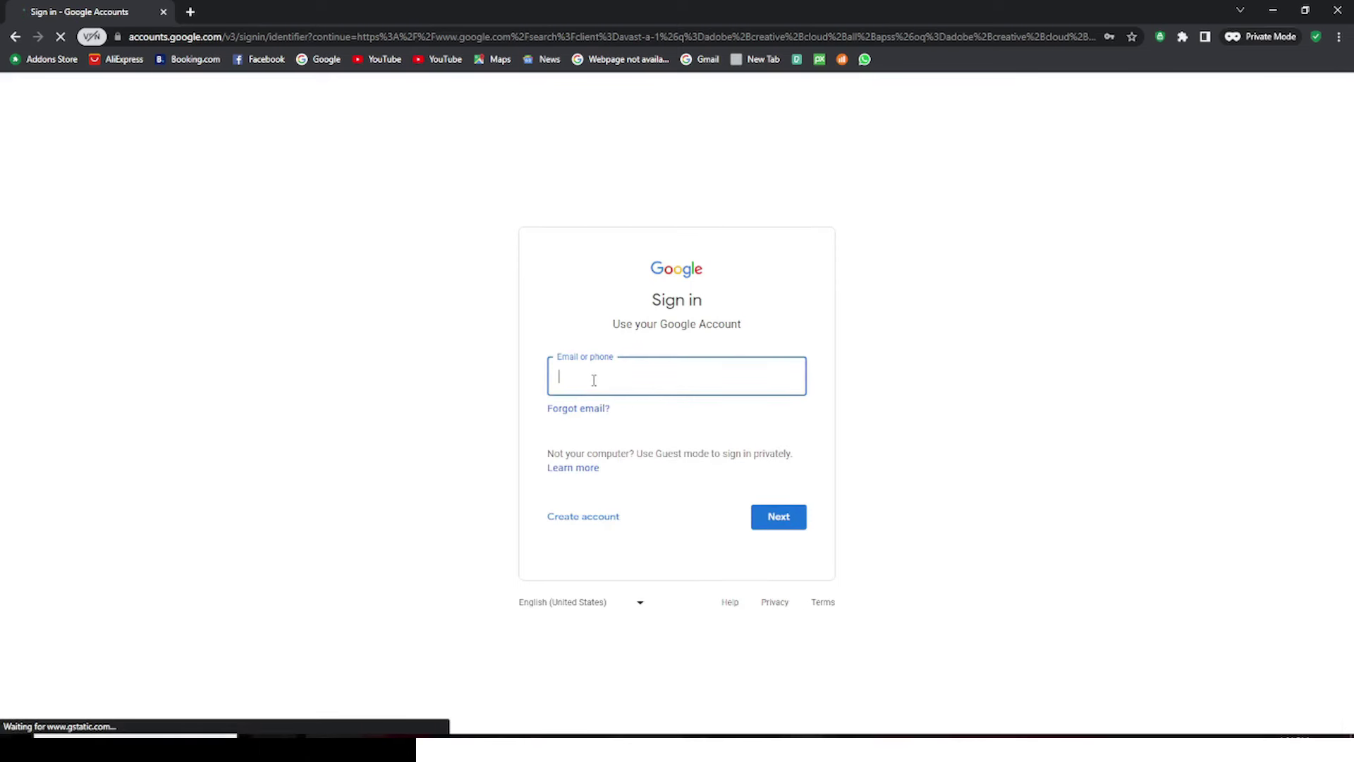
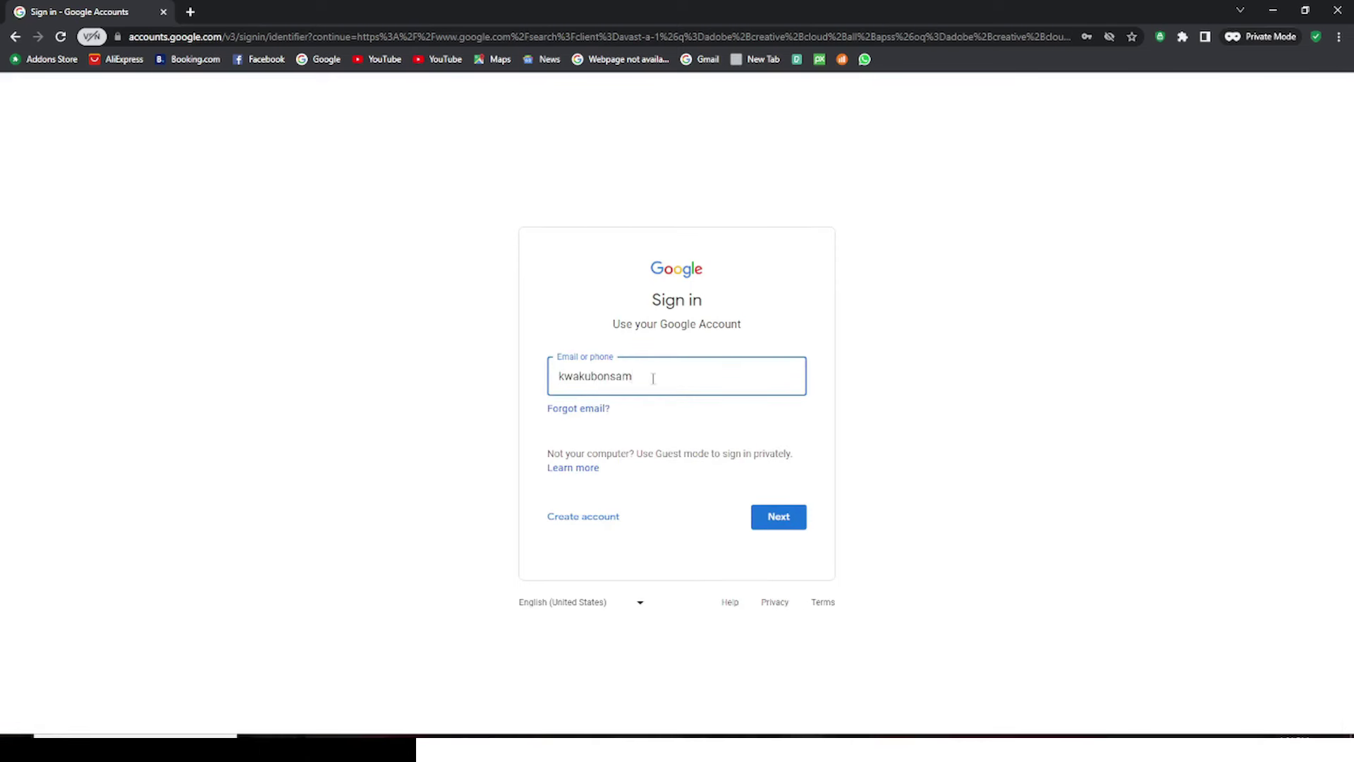
Sign in to the Google account by entering its email address and password
click(779, 517)
text(********)
click(802, 520)
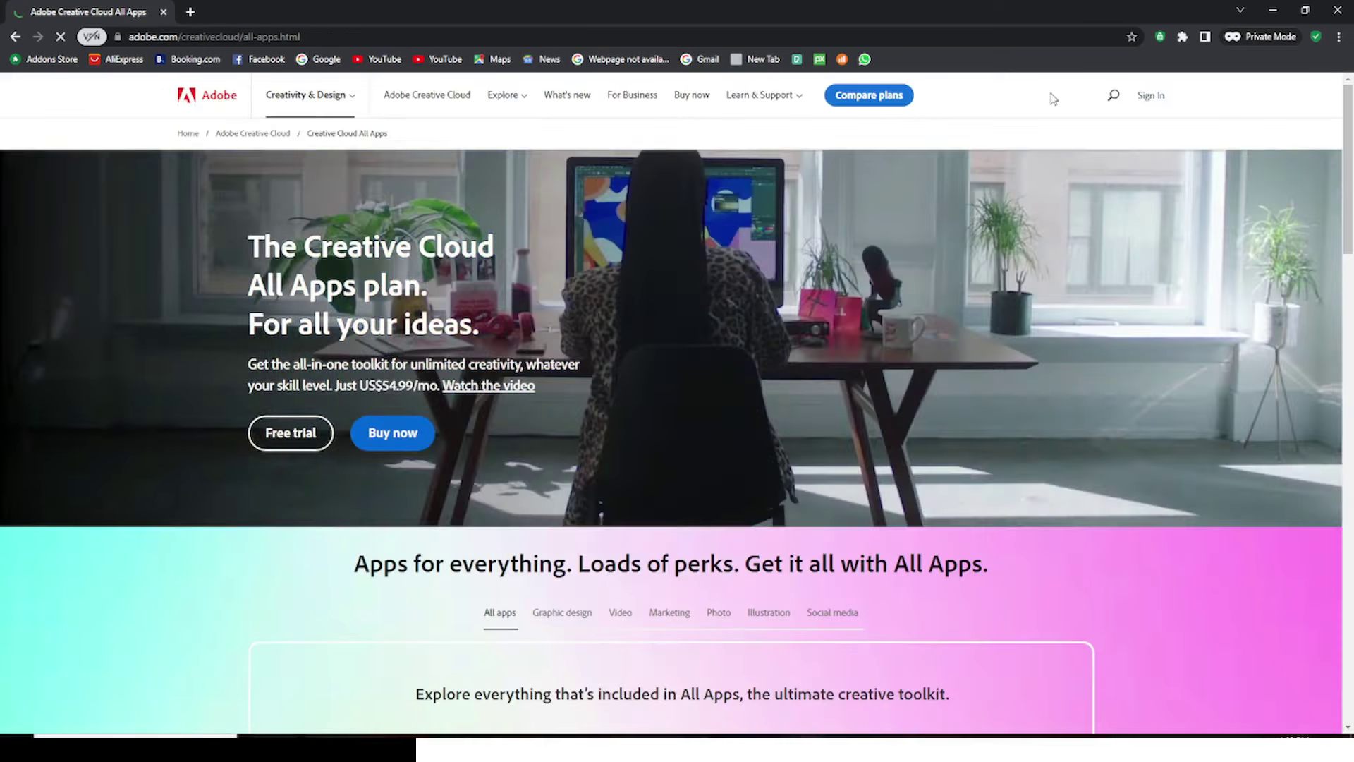
Open Adobe's Sign In page from the Creative Cloud All Apps plan page
click(1148, 97)
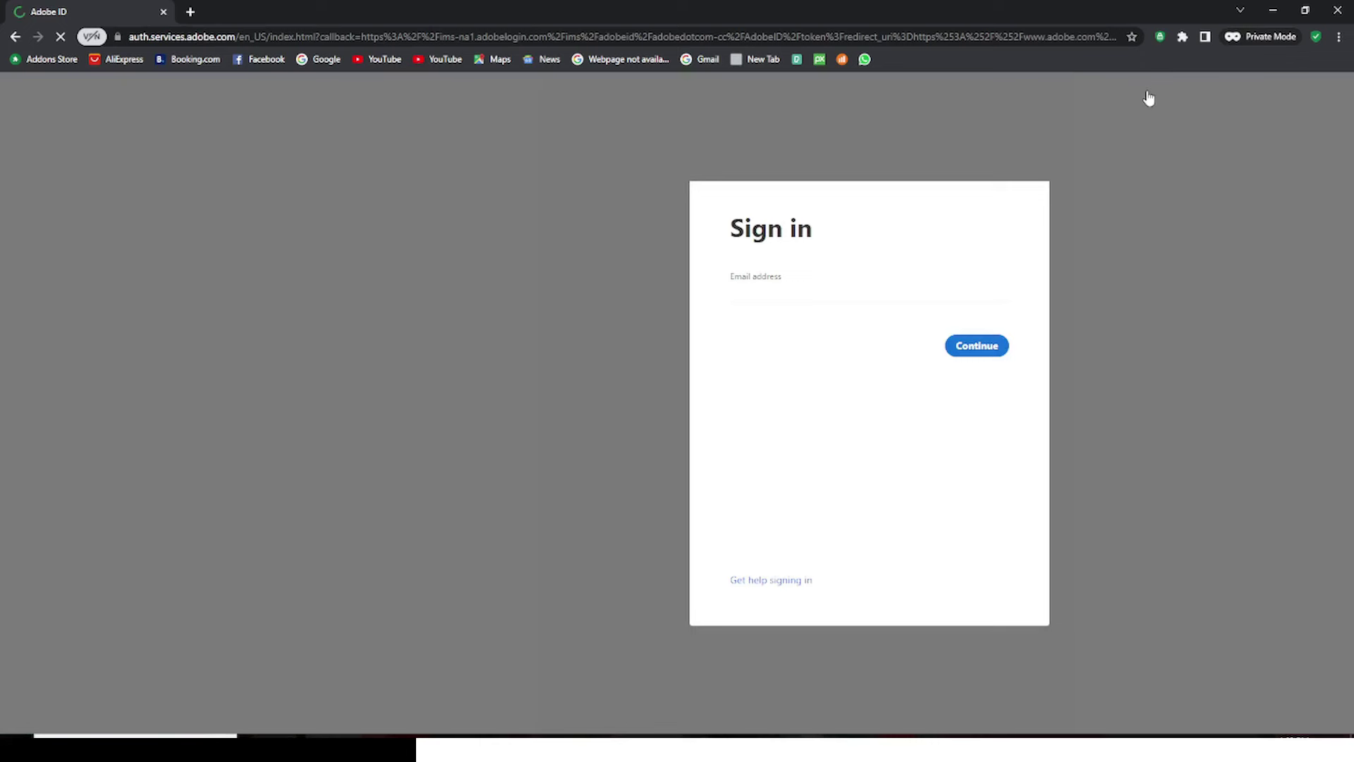